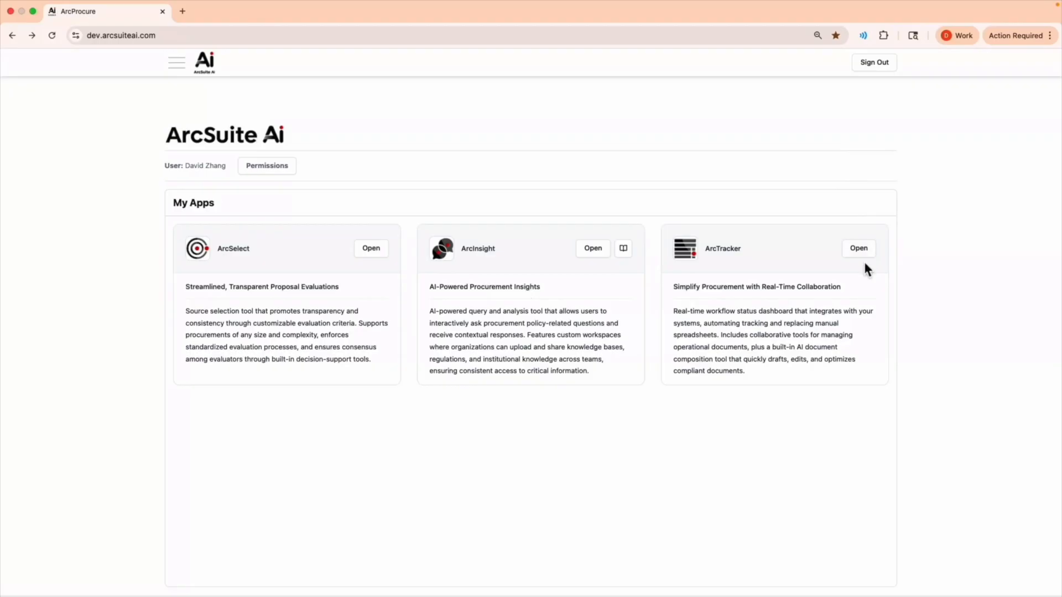
Open ArcTracker and look through the Contract, Funding Period, Invoice and Closeout trackers, then return to the Requisition tracker
{"action": "left_click", "coordinate": [871, 256]}
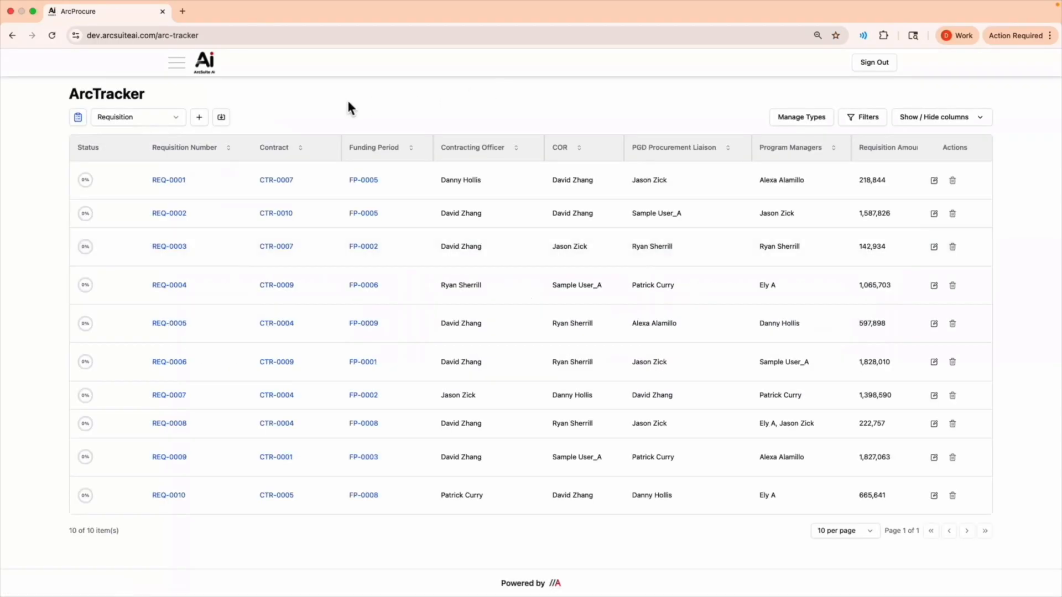
{"action": "left_click", "coordinate": [162, 119]}
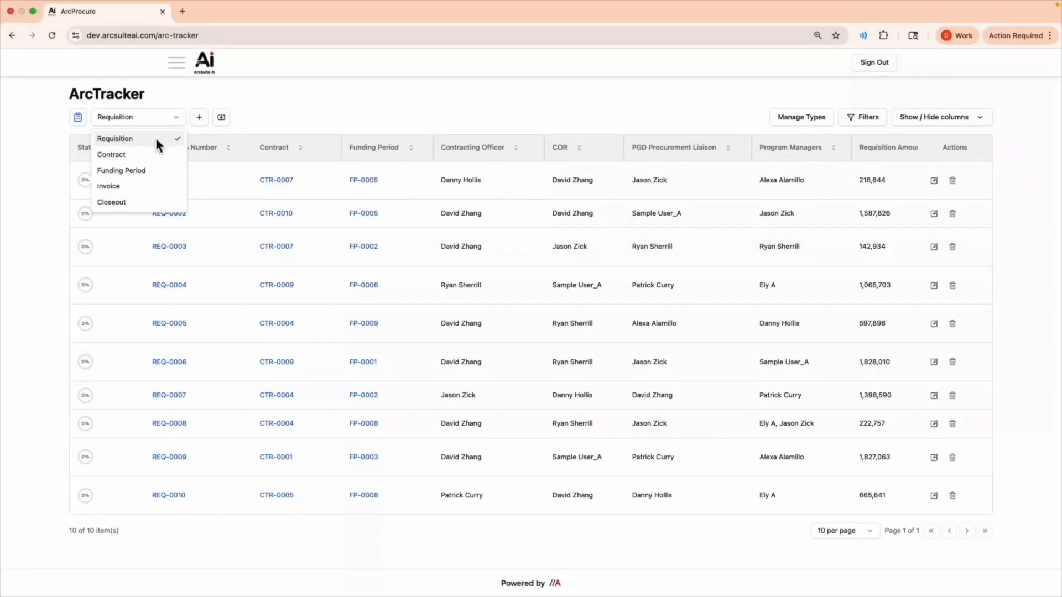
{"action": "left_click", "coordinate": [152, 153]}
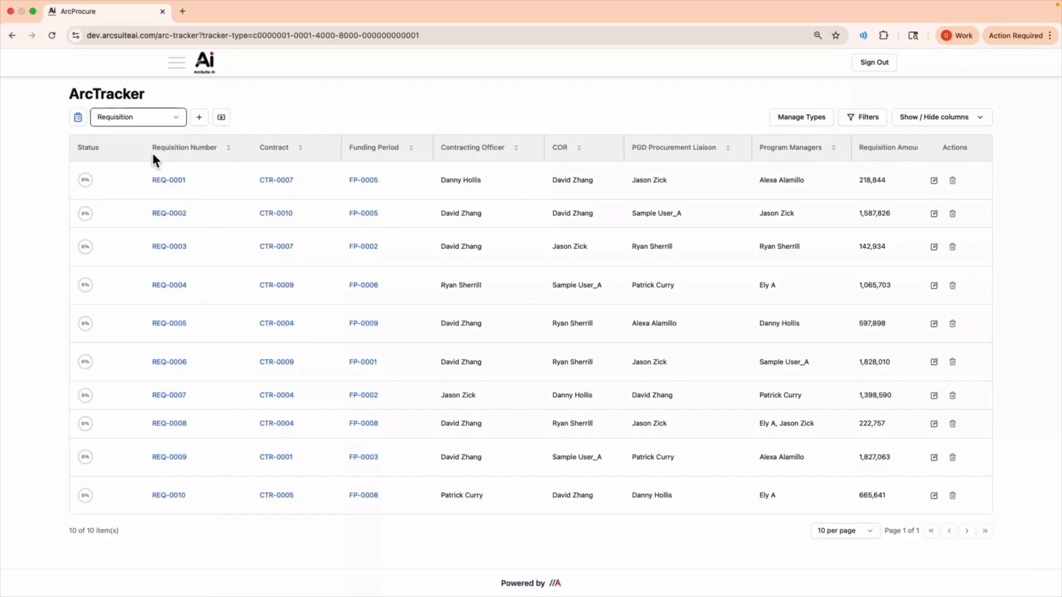
{"action": "left_click", "coordinate": [169, 124]}
{"action": "left_click", "coordinate": [151, 167]}
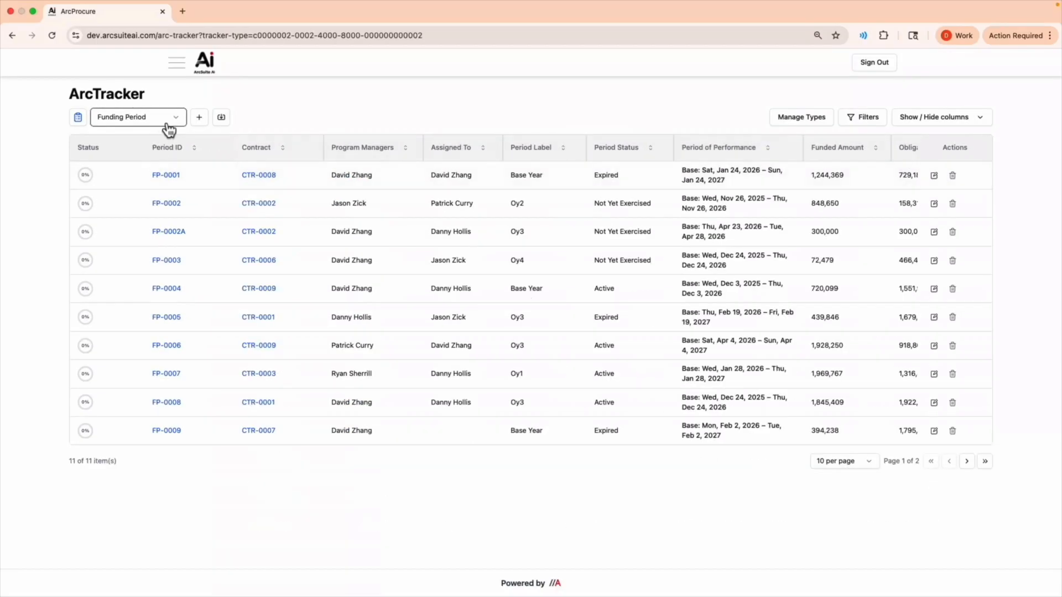
{"action": "left_click", "coordinate": [169, 127]}
{"action": "left_click", "coordinate": [148, 185]}
{"action": "left_click", "coordinate": [174, 127]}
{"action": "left_click", "coordinate": [127, 201]}
{"action": "left_click", "coordinate": [171, 117]}
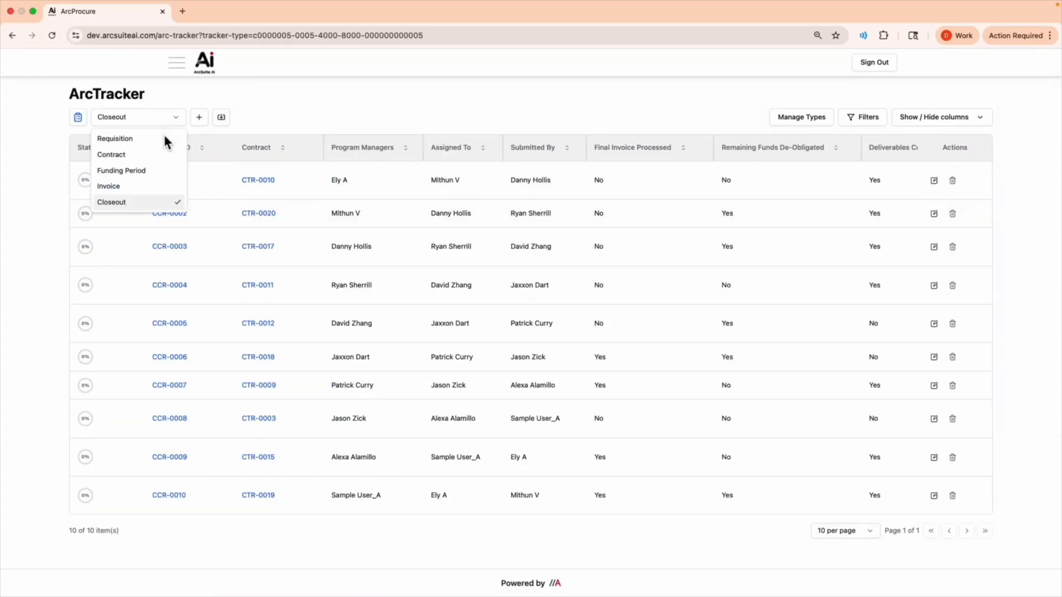
{"action": "left_click", "coordinate": [164, 140]}
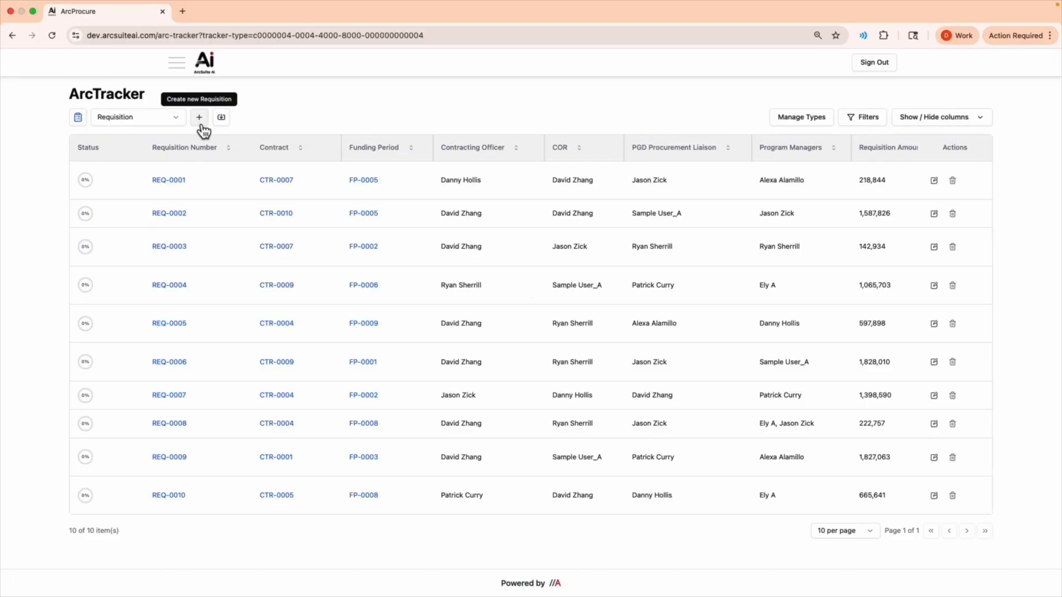
Open the form for a new requisition and review its relation, role assignment and other fields
{"action": "left_click", "coordinate": [200, 121]}
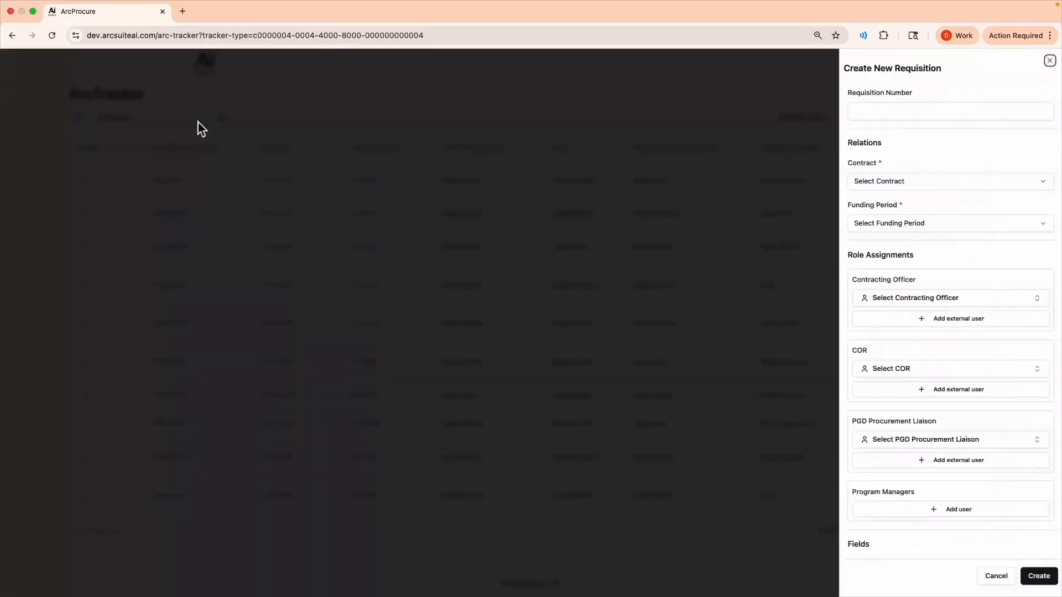
{"action": "scroll", "coordinate": [966, 273], "scroll_direction": "down", "scroll_amount": 4}
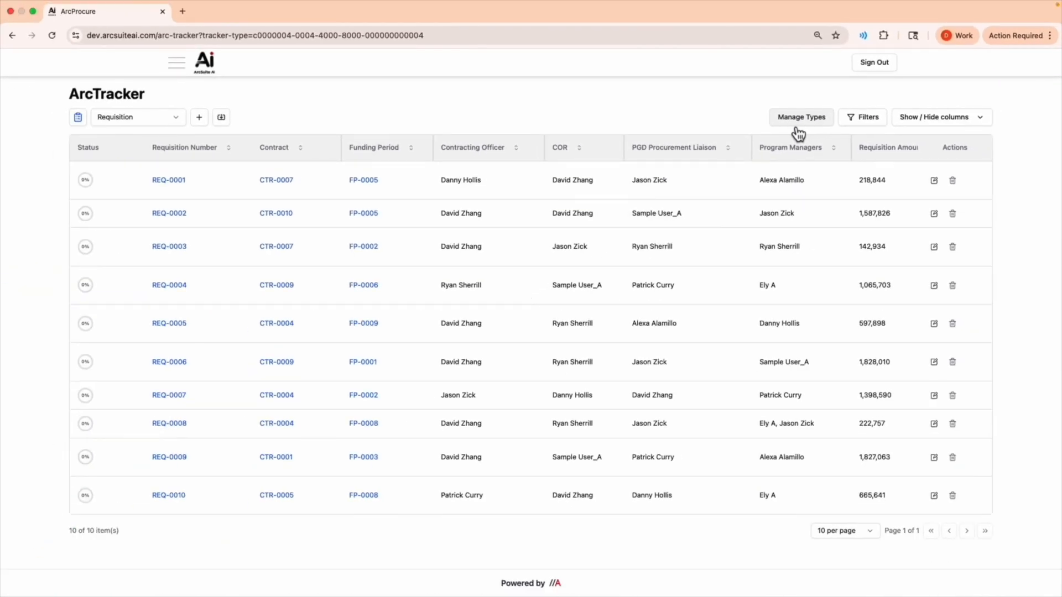
Filter the requisitions to the Initial Obligation type with a minimum requisition amount of 500000
{"action": "left_click", "coordinate": [862, 117]}
{"action": "scroll", "coordinate": [824, 215], "scroll_direction": "down", "scroll_amount": 5}
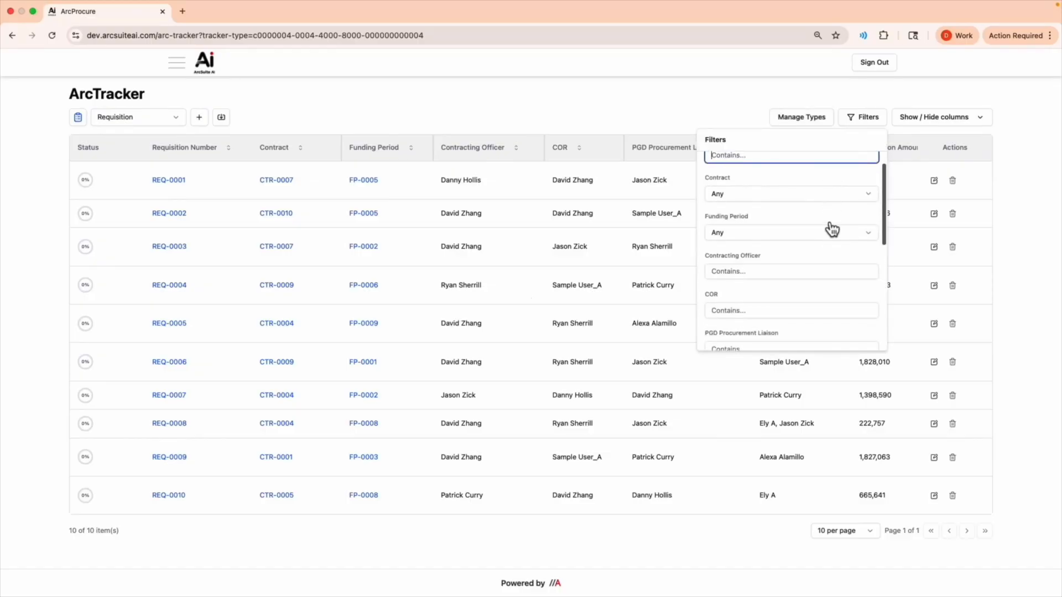
{"action": "left_click", "coordinate": [834, 260]}
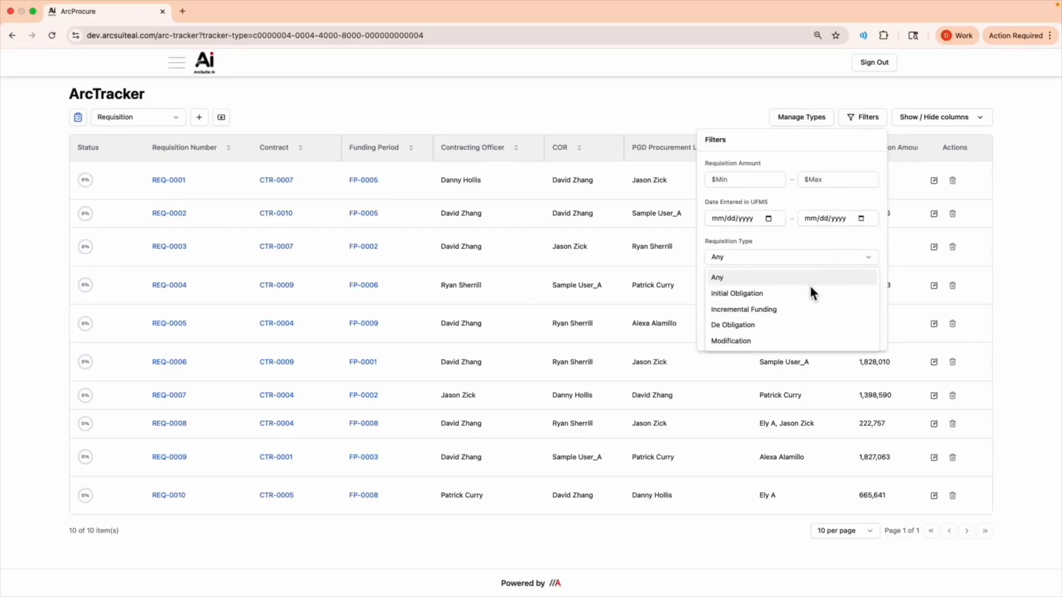
{"action": "left_click", "coordinate": [804, 292]}
{"action": "scroll", "coordinate": [796, 290], "scroll_direction": "up", "scroll_amount": 2}
{"action": "left_click", "coordinate": [749, 201]}
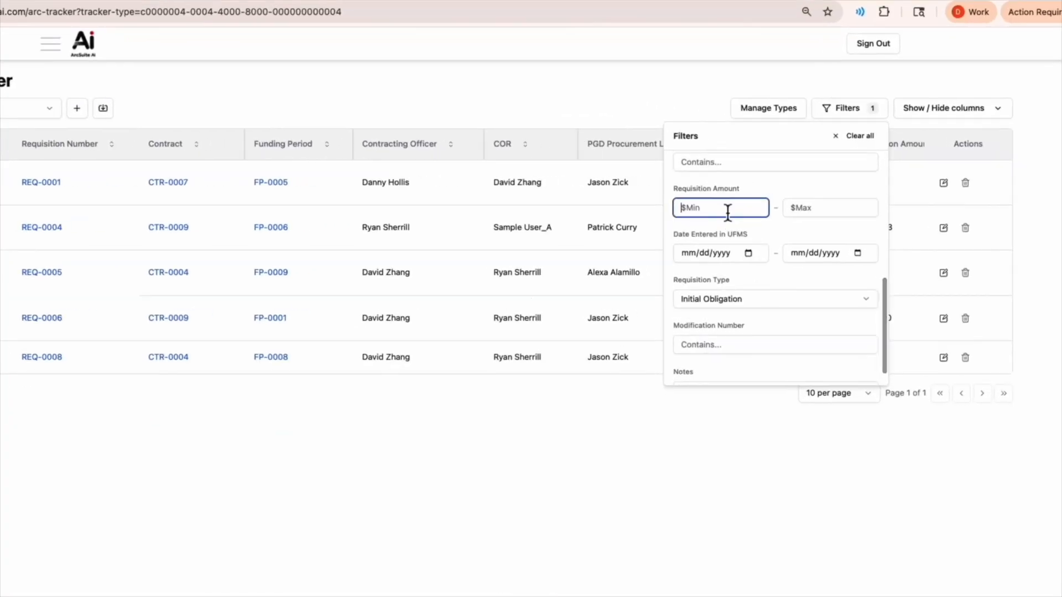
{"action": "type", "text": "500000"}
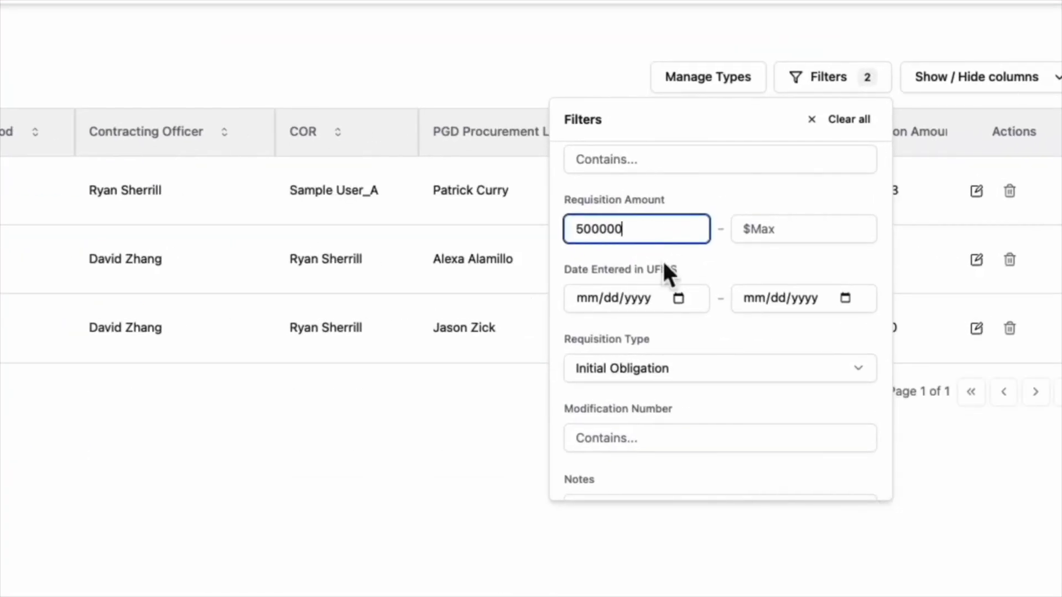
{"action": "left_click", "coordinate": [959, 561]}
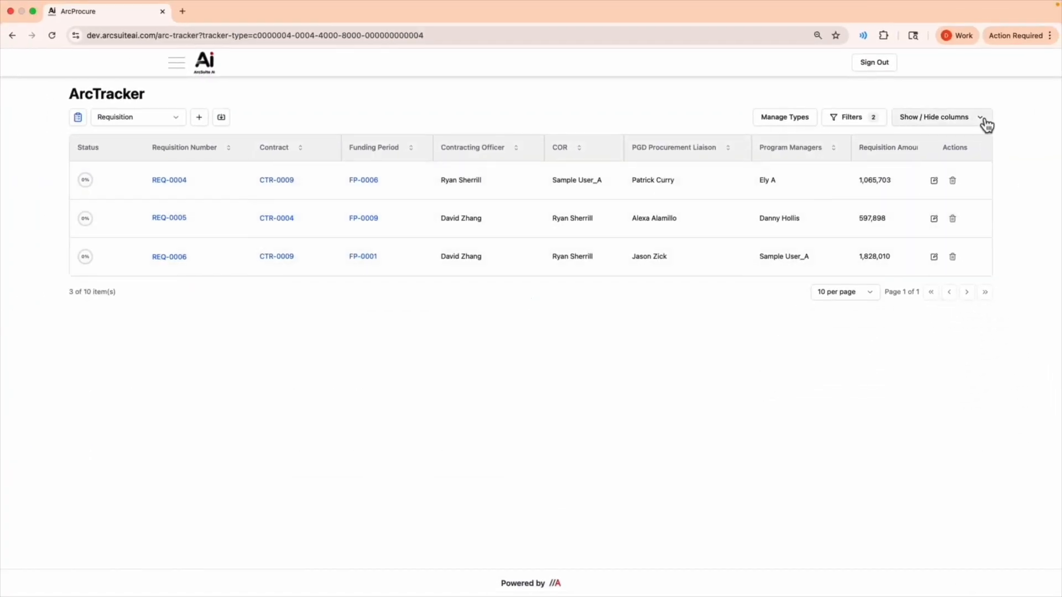
Hide the Funding Period, Contracting Officer, PGD Procurement Liaison, Program Managers, Requisition Type and Modification Number columns
{"action": "left_click", "coordinate": [986, 125]}
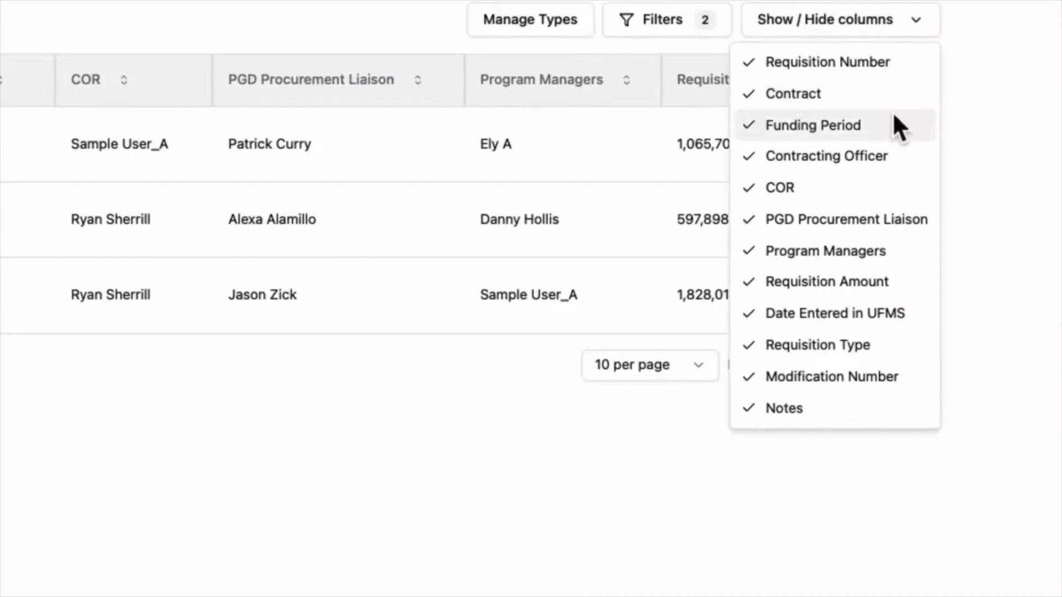
{"action": "left_click", "coordinate": [926, 170]}
{"action": "left_click", "coordinate": [934, 186]}
{"action": "left_click", "coordinate": [891, 219]}
{"action": "left_click", "coordinate": [862, 251]}
{"action": "left_click", "coordinate": [835, 346]}
{"action": "left_click", "coordinate": [829, 379]}
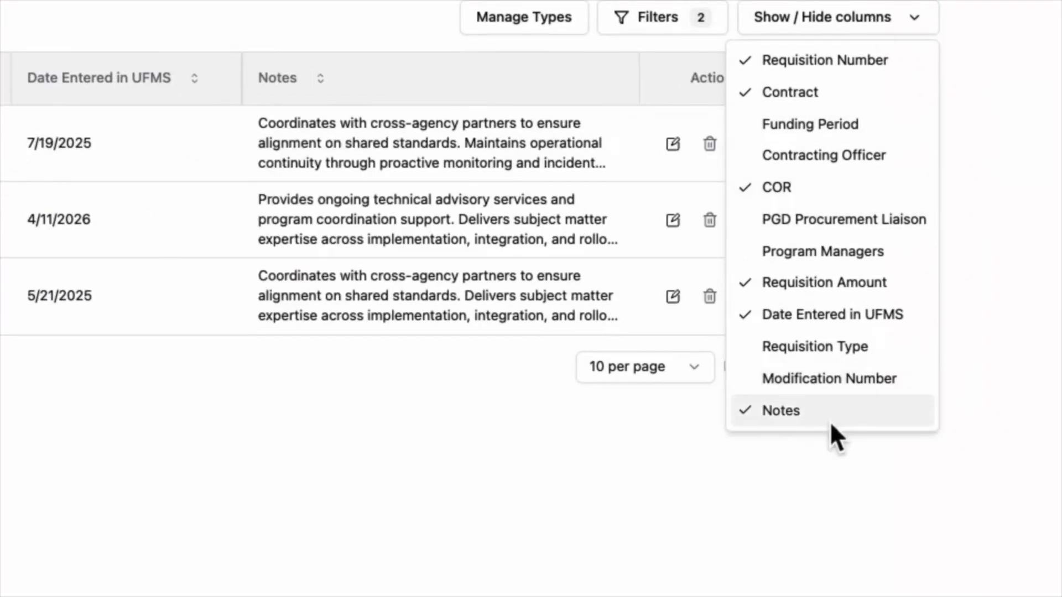
{"action": "key", "text": "Escape"}
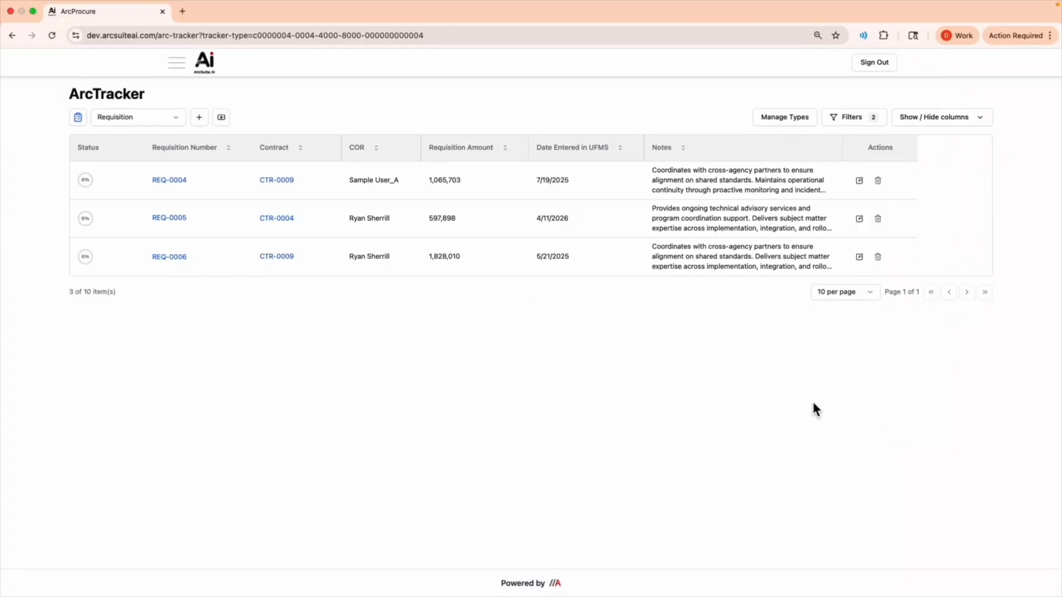
Clear all requisition filters and show the hidden table columns again
{"action": "left_click", "coordinate": [692, 17]}
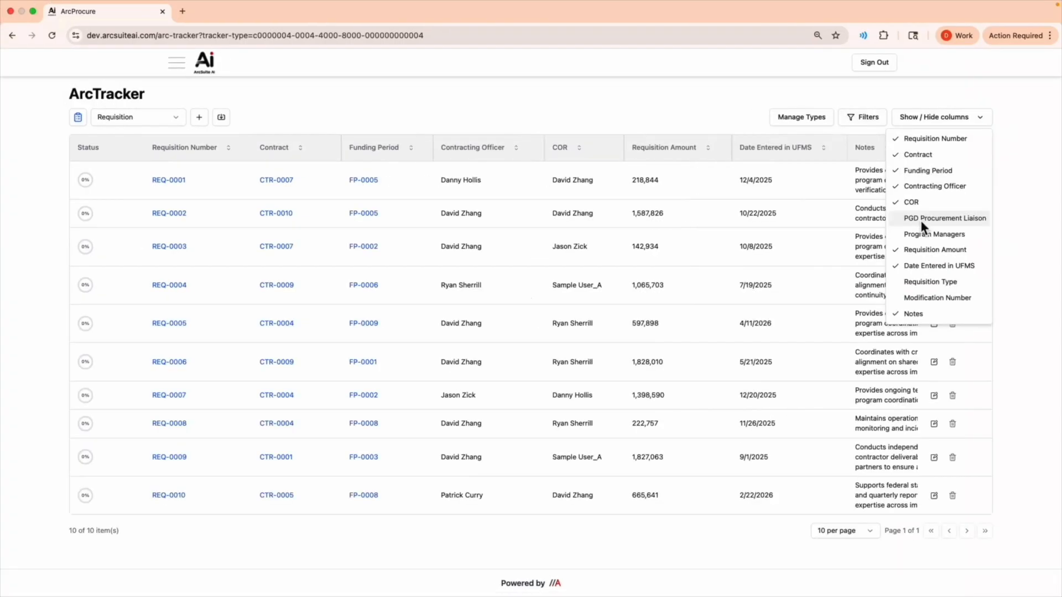
{"action": "left_click", "coordinate": [394, 72]}
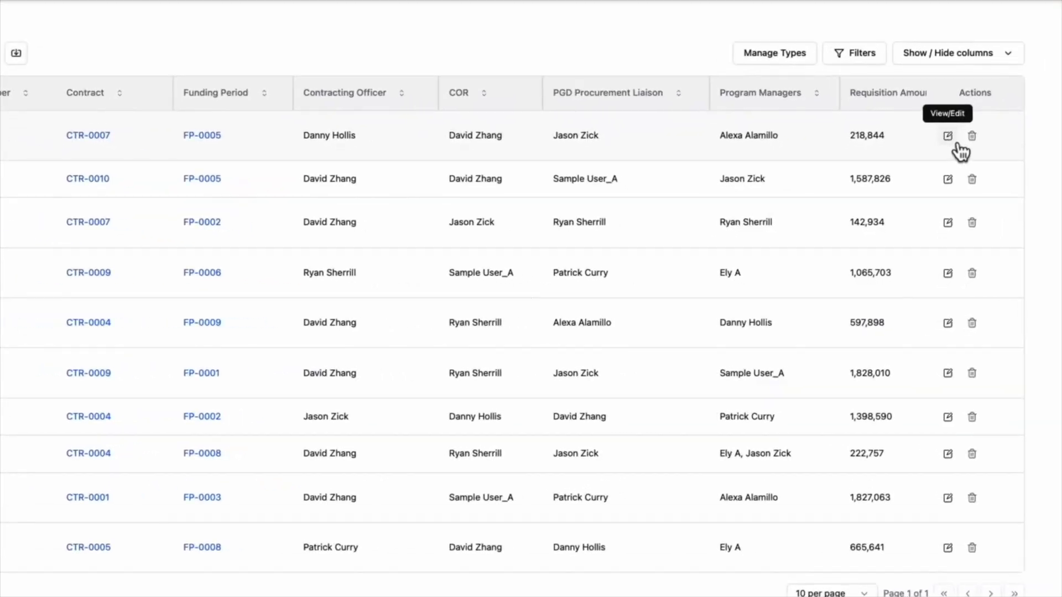
Open requisition REQ-0001 for editing, review its relations, role assignments and fields, and close it without changes
{"action": "left_click", "coordinate": [953, 141]}
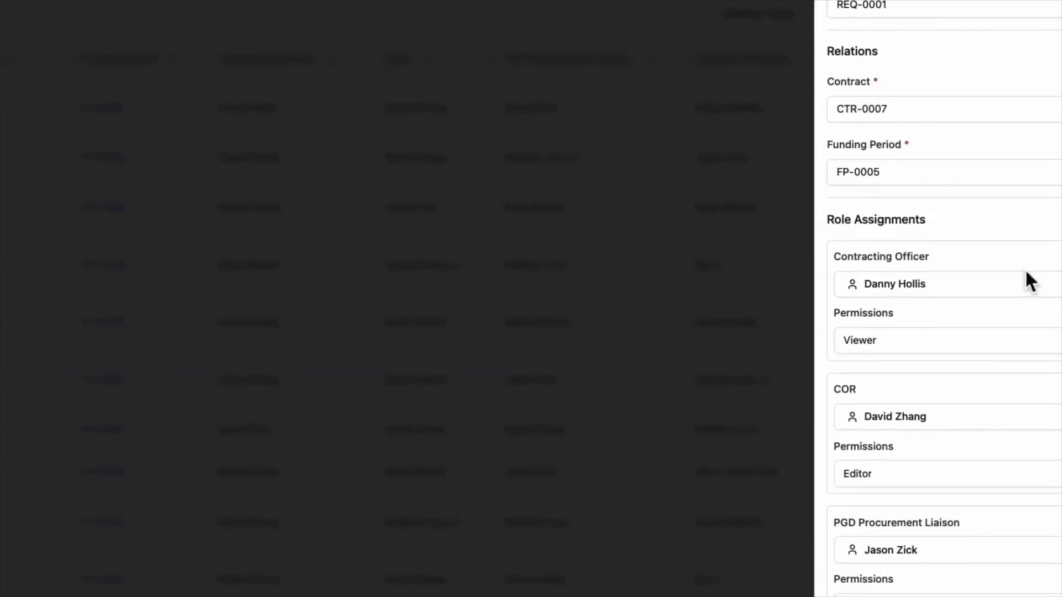
{"action": "scroll", "coordinate": [1028, 341], "scroll_direction": "down", "scroll_amount": 1}
{"action": "scroll", "coordinate": [940, 298], "scroll_direction": "down", "scroll_amount": 5}
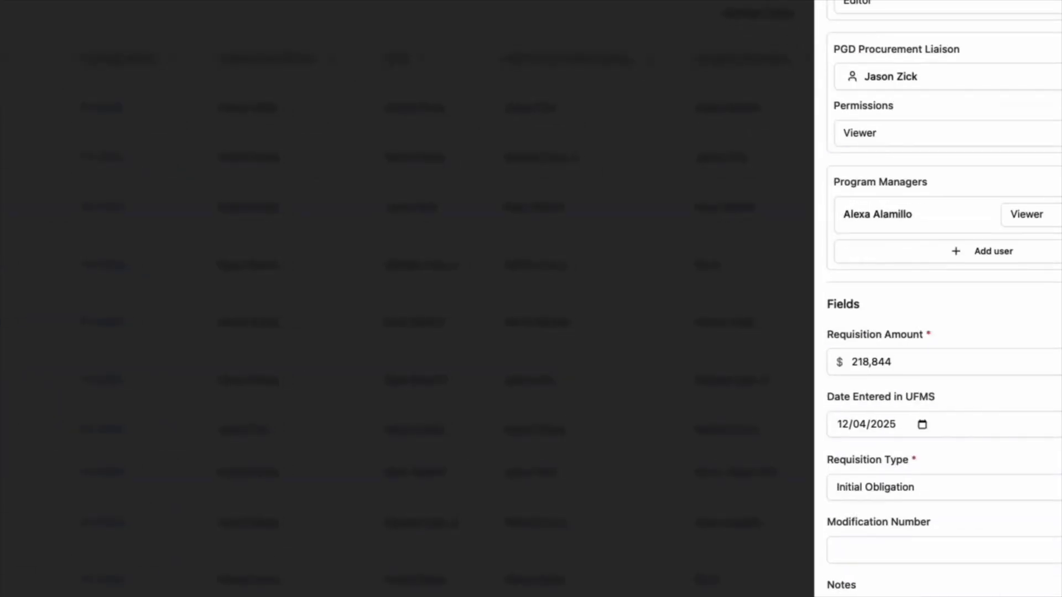
{"action": "left_click", "coordinate": [999, 588]}
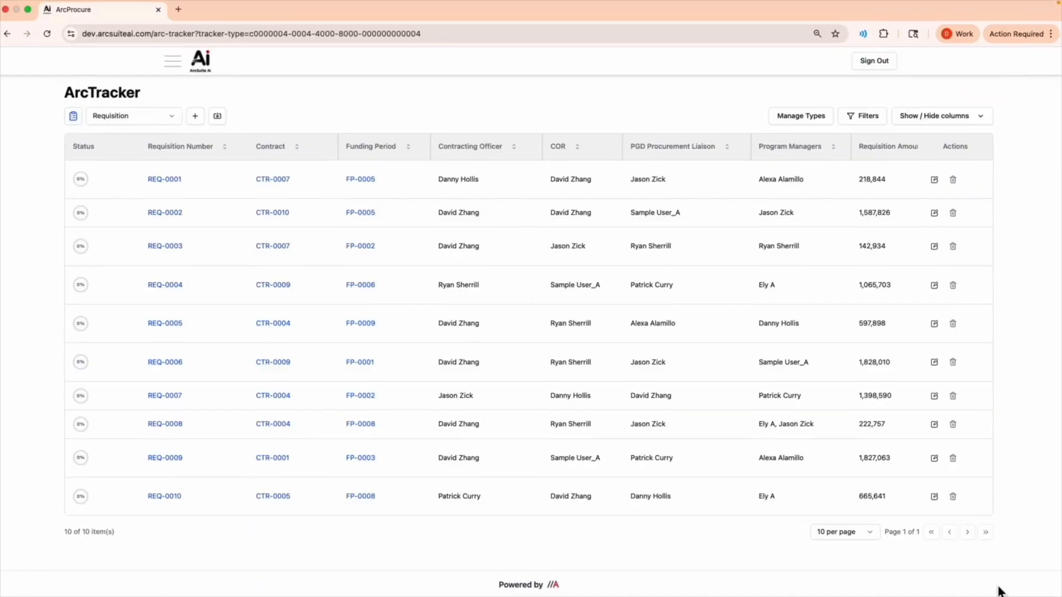
Open requisition REQ-0001 and look at its checklist area
{"action": "left_click", "coordinate": [180, 187]}
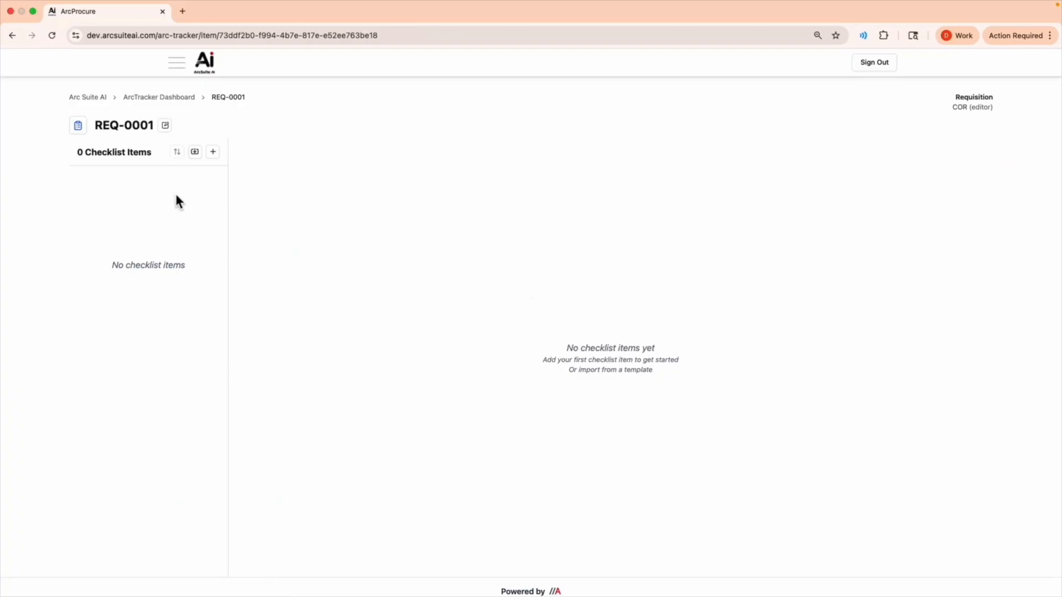
{"action": "left_click_drag", "start_coordinate": [152, 154], "coordinate": [85, 155]}
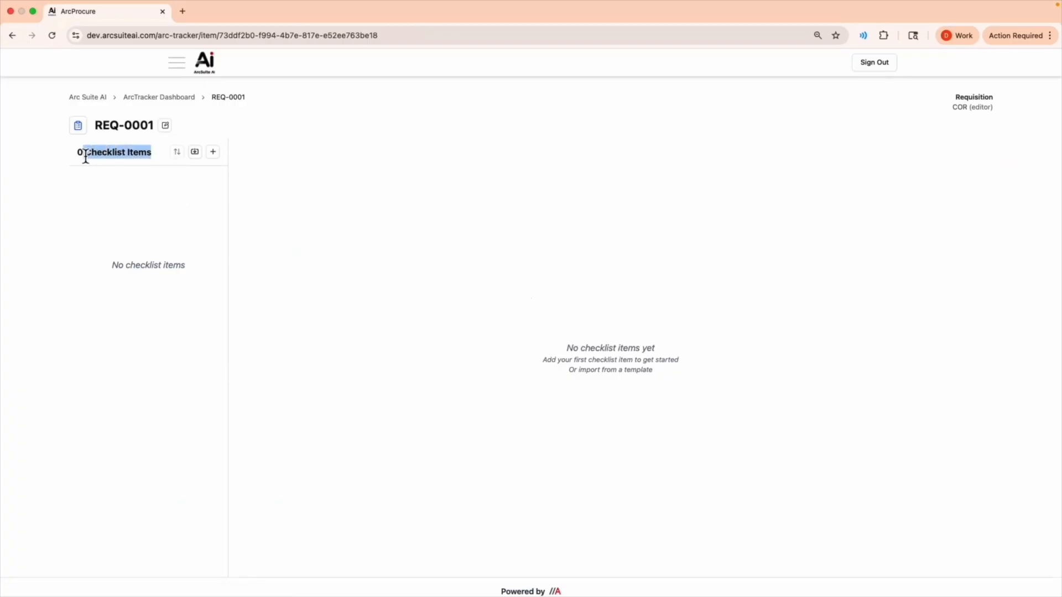
{"action": "left_click_drag", "start_coordinate": [654, 359], "coordinate": [562, 346]}
{"action": "left_click", "coordinate": [563, 344]}
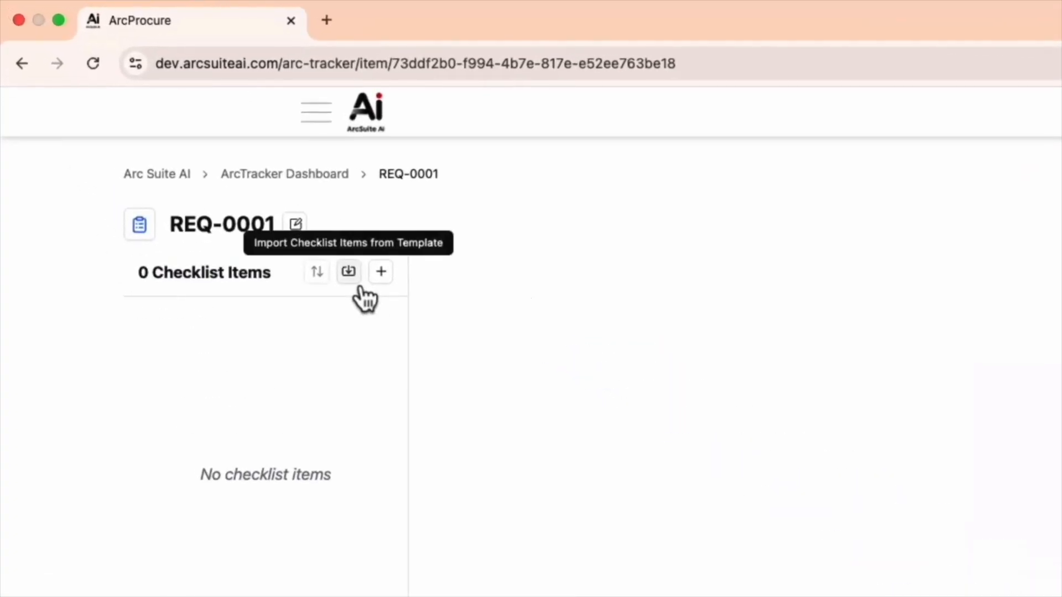
Import all items of Section 1. Pre-Solicitation Documents from the Solicitation Checklist template into the requisition's checklist
{"action": "left_click", "coordinate": [351, 276]}
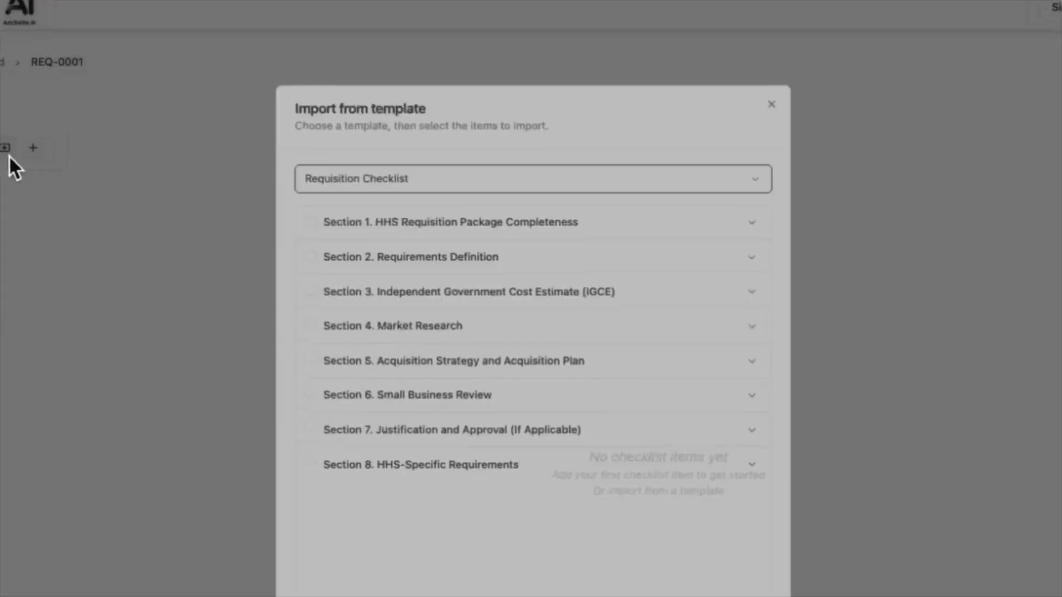
{"action": "left_click", "coordinate": [604, 178]}
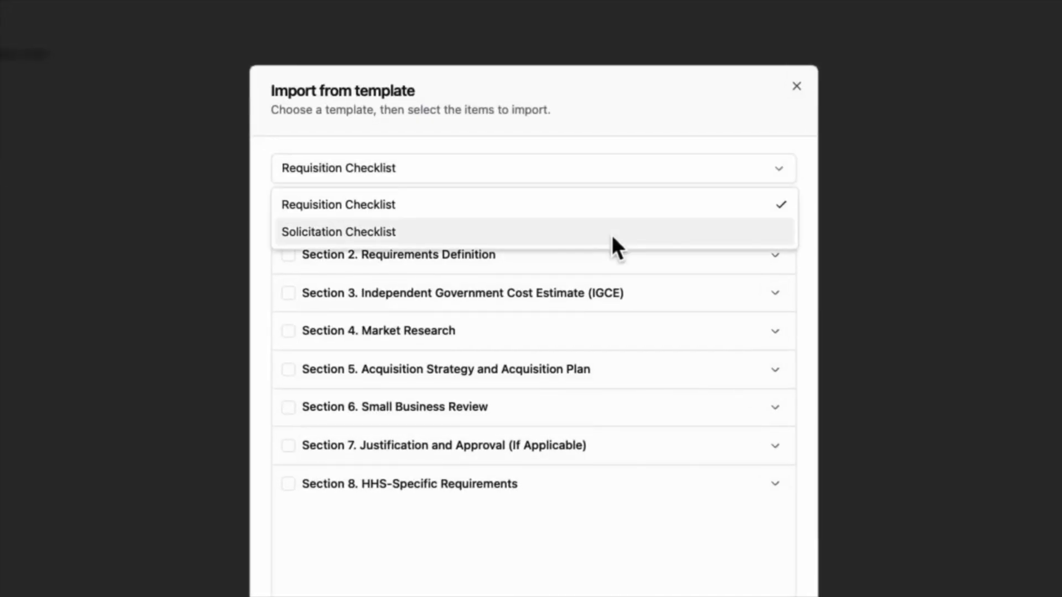
{"action": "left_click", "coordinate": [614, 235]}
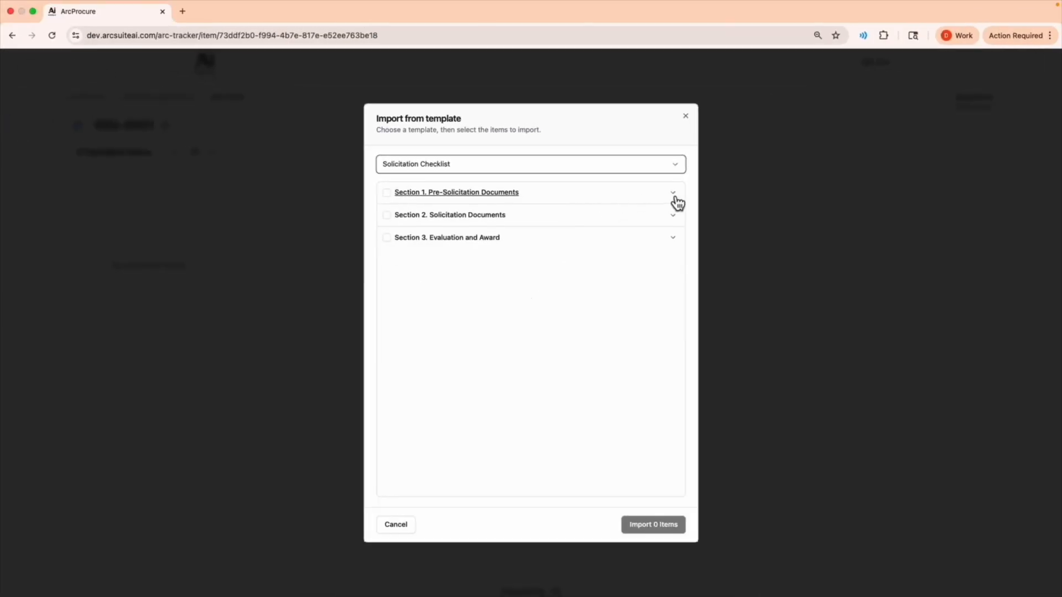
{"action": "left_click", "coordinate": [674, 195]}
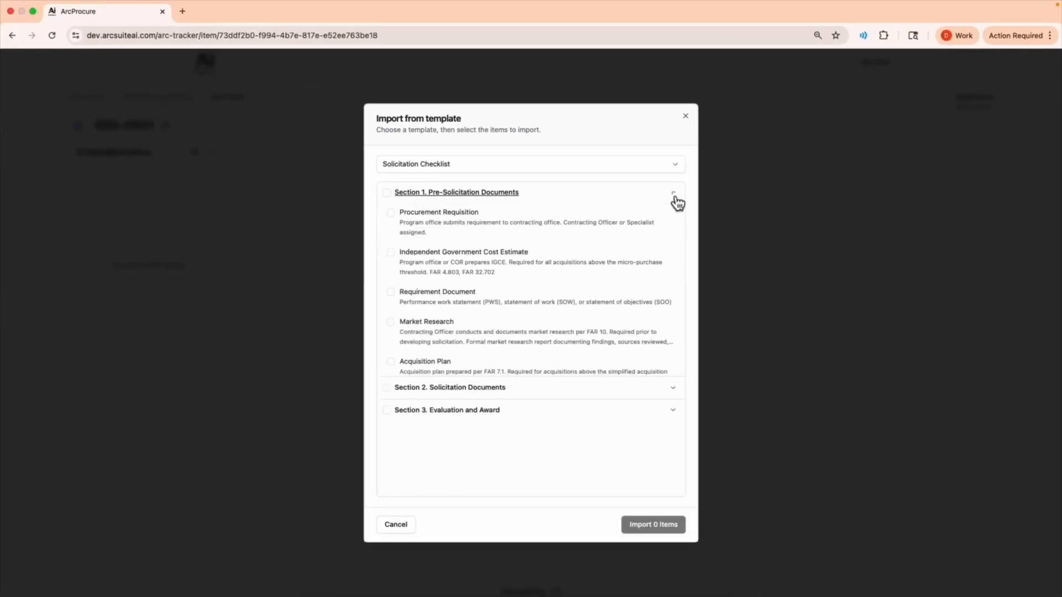
{"action": "left_click", "coordinate": [391, 194]}
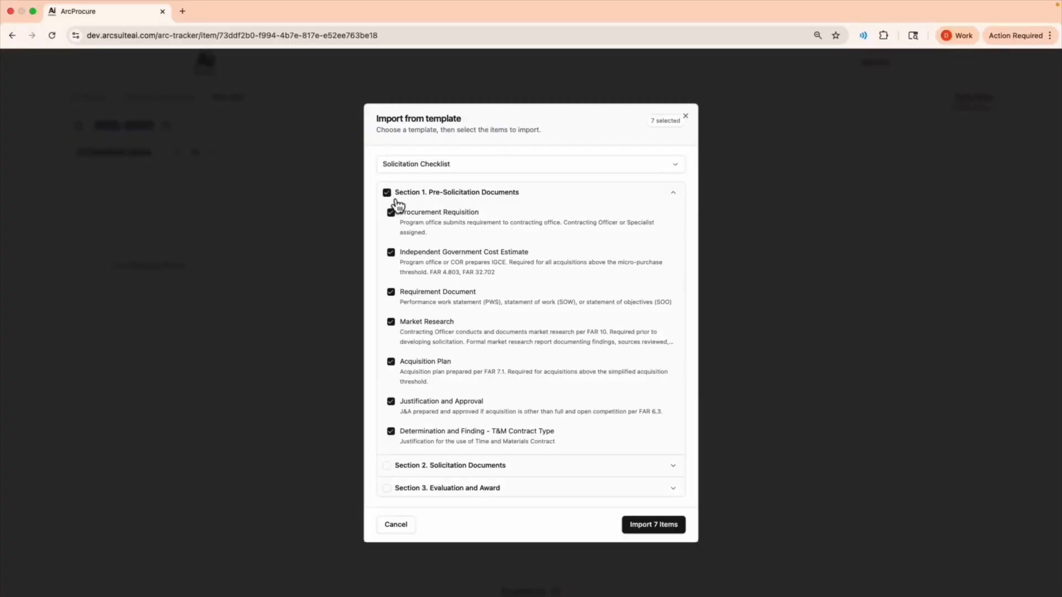
{"action": "left_click", "coordinate": [674, 533]}
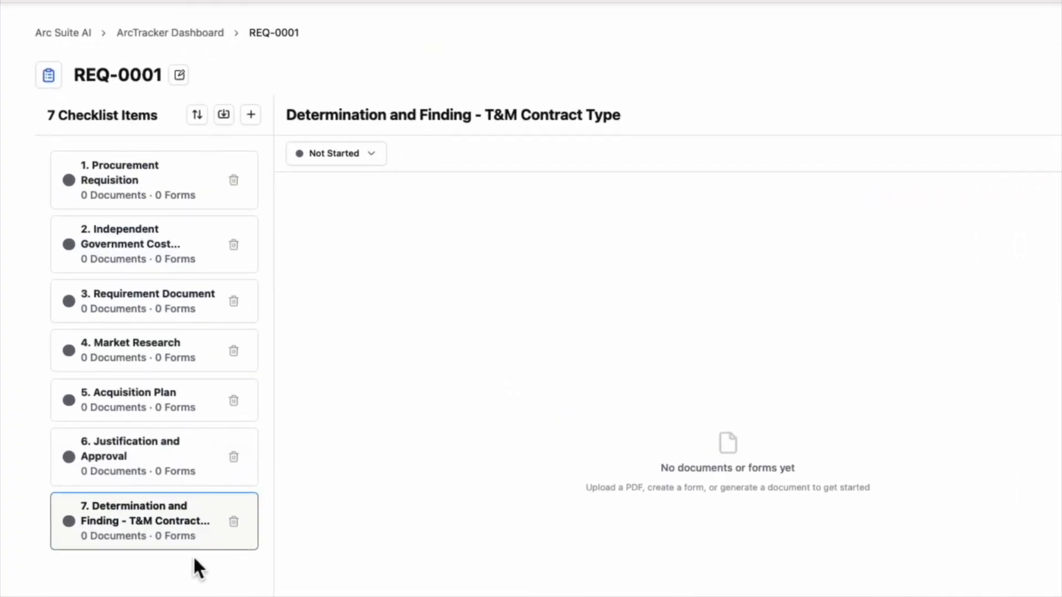
Create a document from the SOW template under the Requirement Document checklist item, named "SOW for Office 365 Help Desk Support"
{"action": "left_click", "coordinate": [184, 309]}
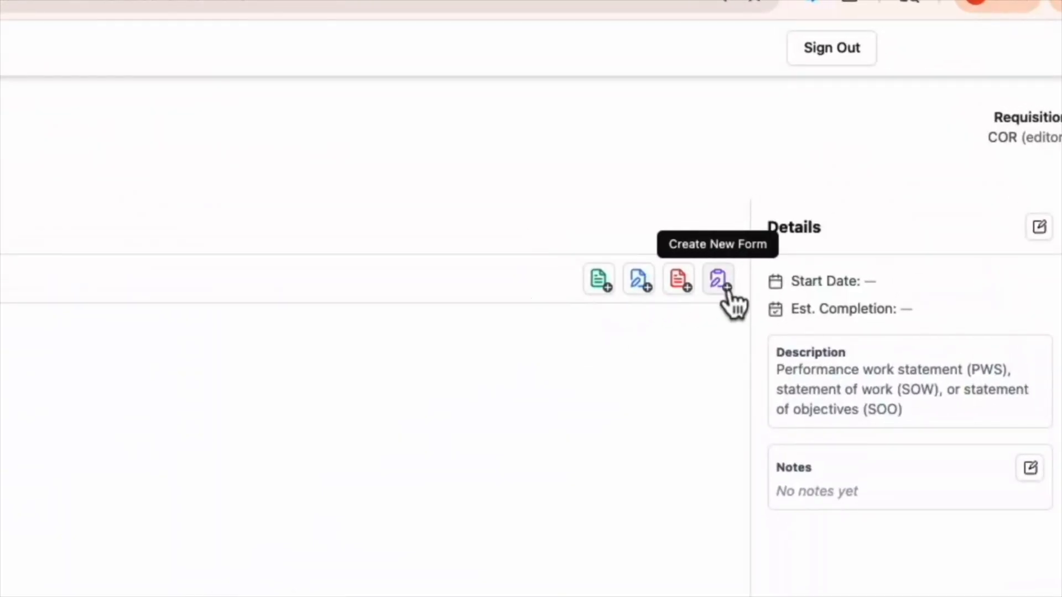
{"action": "left_click", "coordinate": [602, 283]}
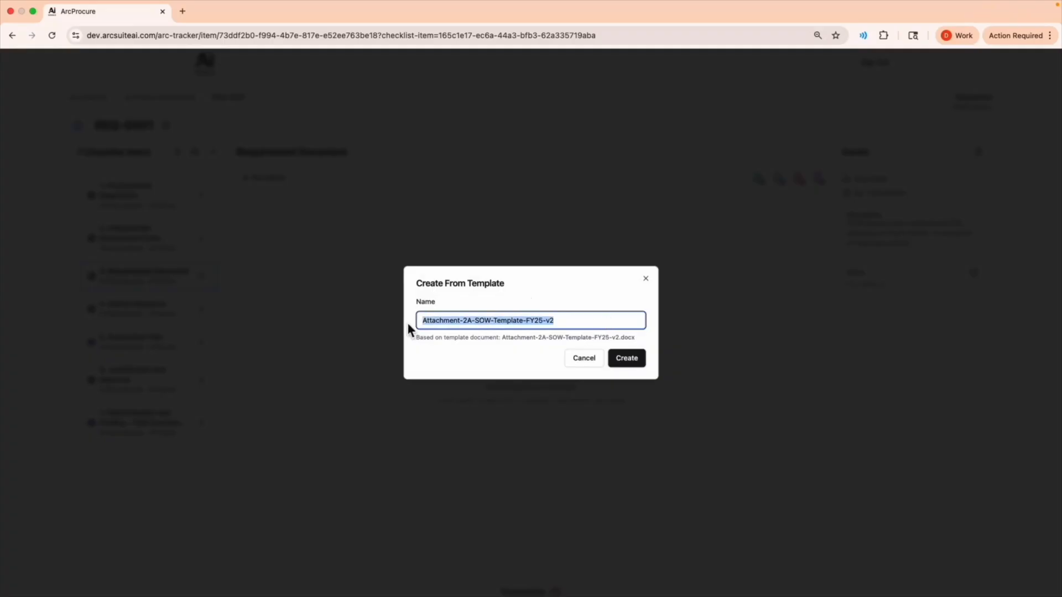
{"action": "type", "text": "SOW for Office"}
{"action": "type", "text": " 365 Help Desk Suppo"}
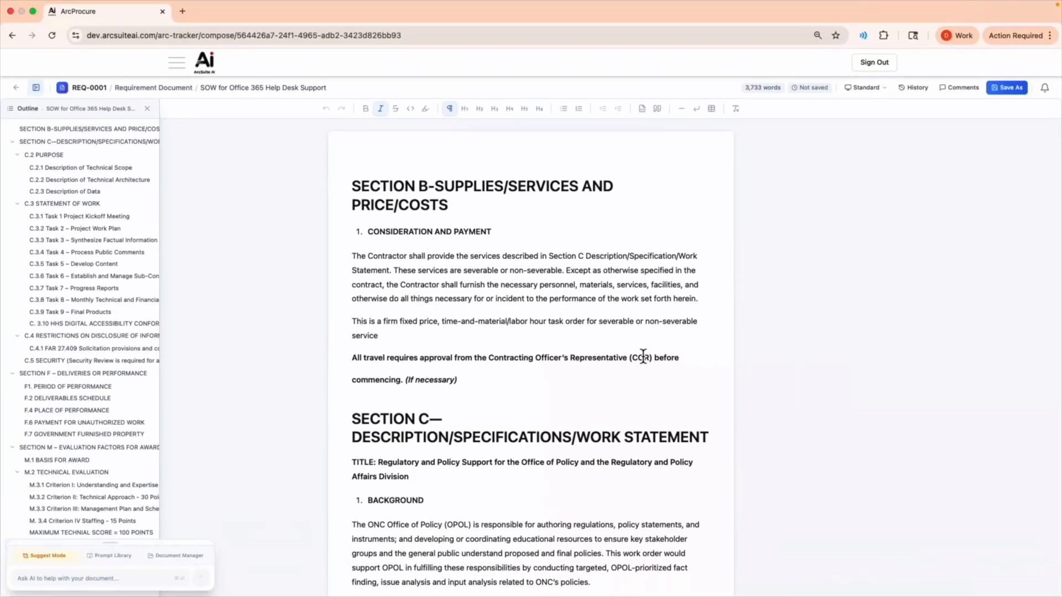
Ask the AI assistant to "Update this SOW template for Office 365 Help Desk Support for HHS."
{"action": "scroll", "coordinate": [643, 357], "scroll_direction": "down", "scroll_amount": 15}
{"action": "scroll", "coordinate": [643, 356], "scroll_direction": "down", "scroll_amount": 3}
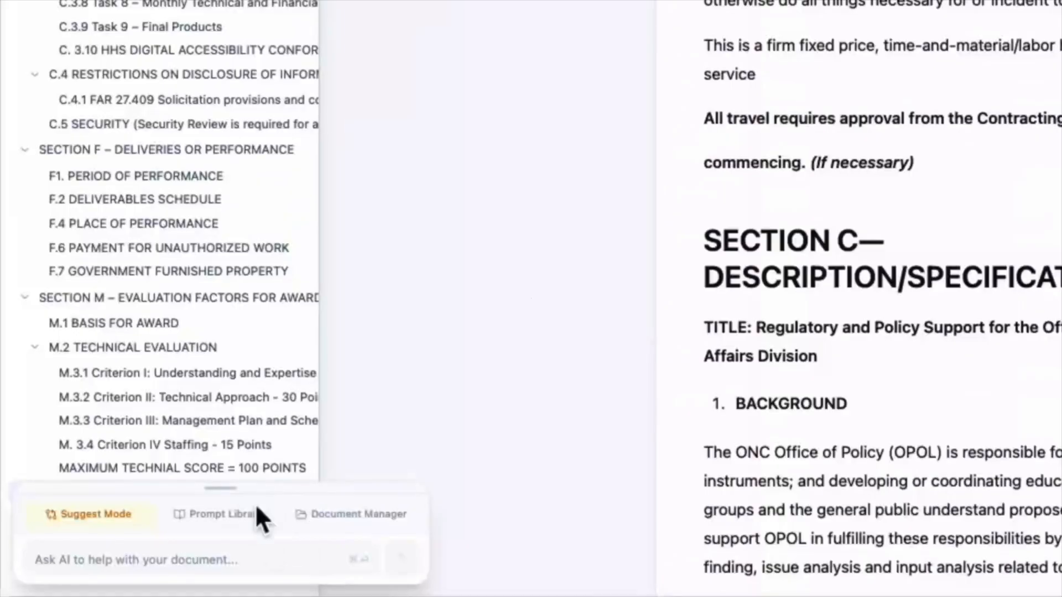
{"action": "left_click", "coordinate": [232, 559]}
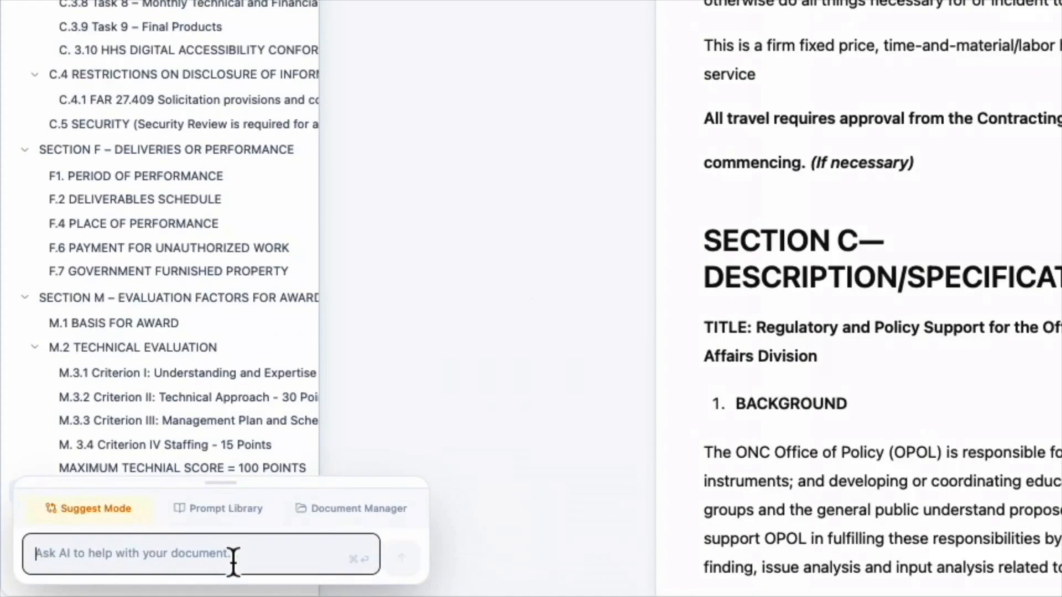
{"action": "type", "text": "Update this SOW template for O"}
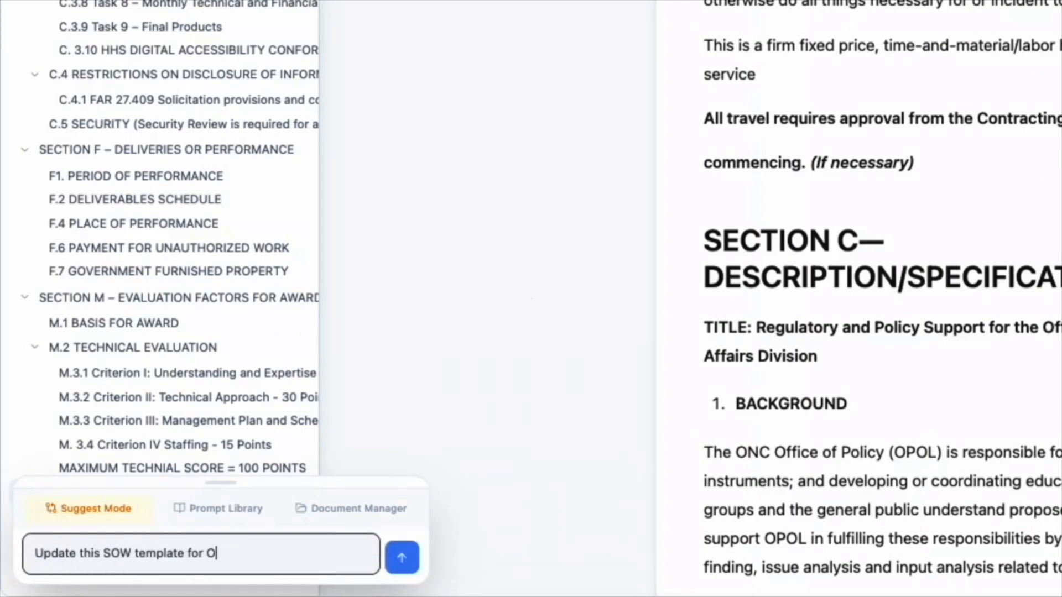
{"action": "type", "text": "ffice 365 Help Des"}
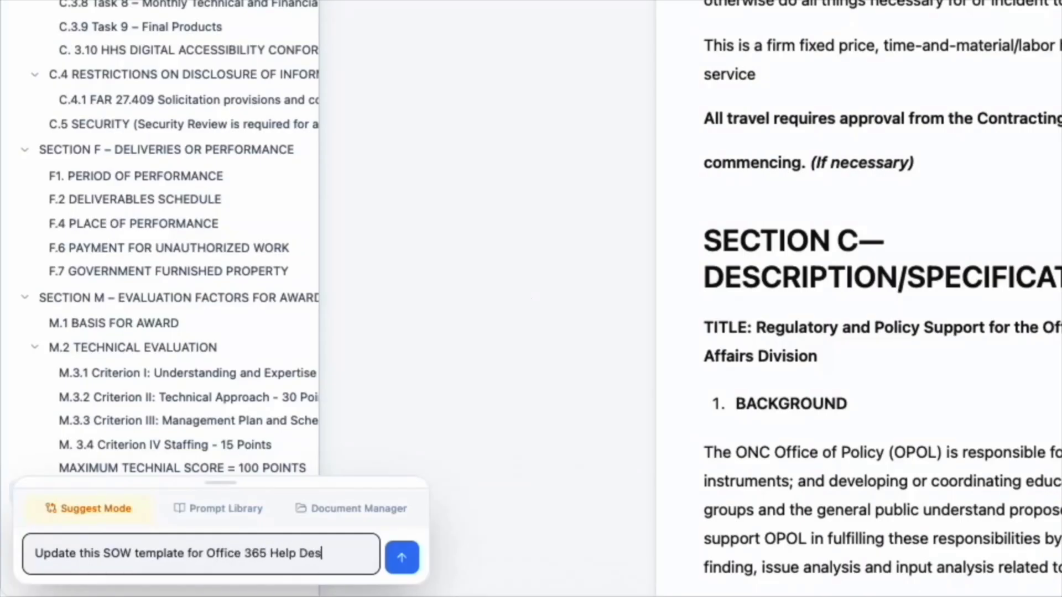
{"action": "type", "text": "k Support for"}
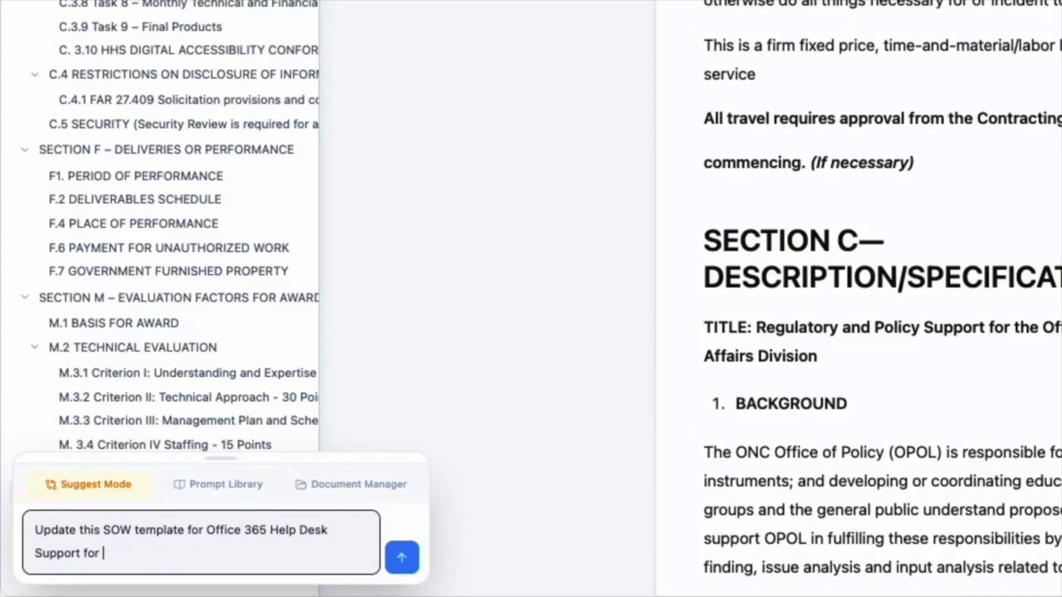
{"action": "type", "text": " HHS."}
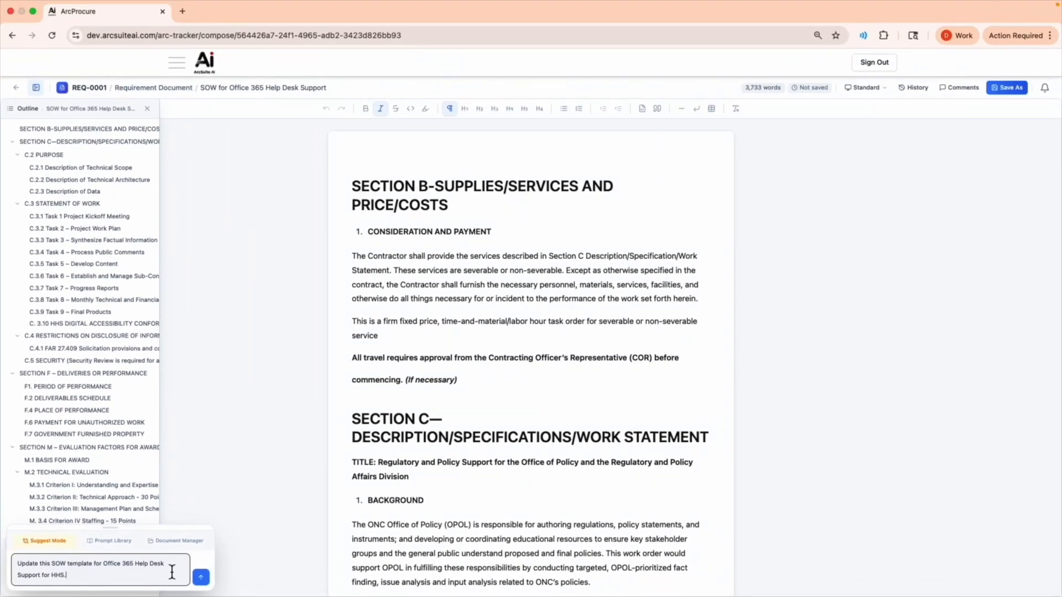
{"action": "key", "text": "Return"}
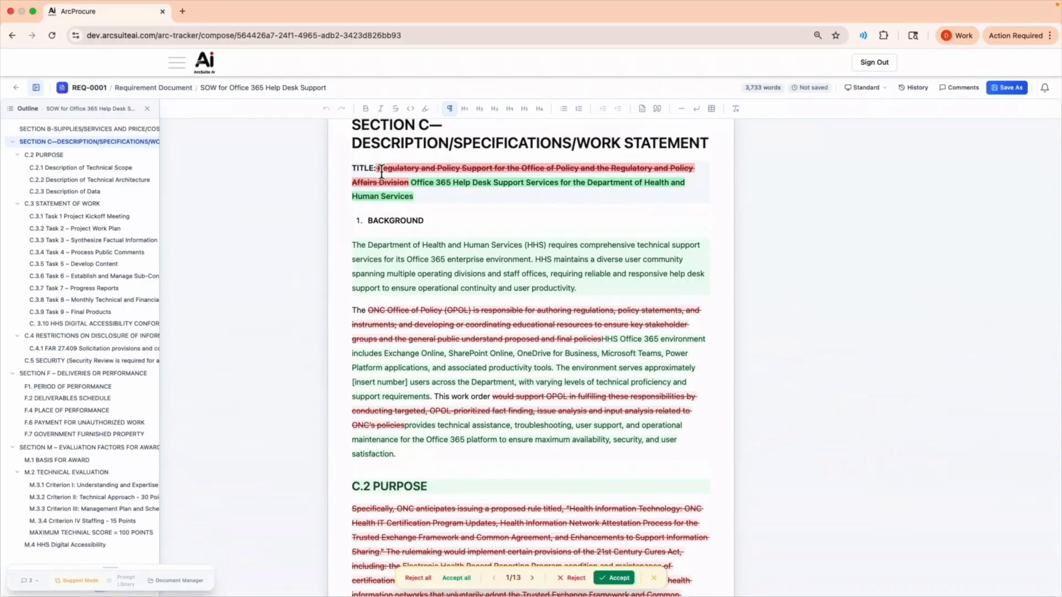
Accept the first AI suggestions in the SOW one by one, starting with the title, and accept all remaining suggestions at once
{"action": "left_click_drag", "start_coordinate": [380, 171], "coordinate": [417, 202]}
{"action": "left_click", "coordinate": [620, 579]}
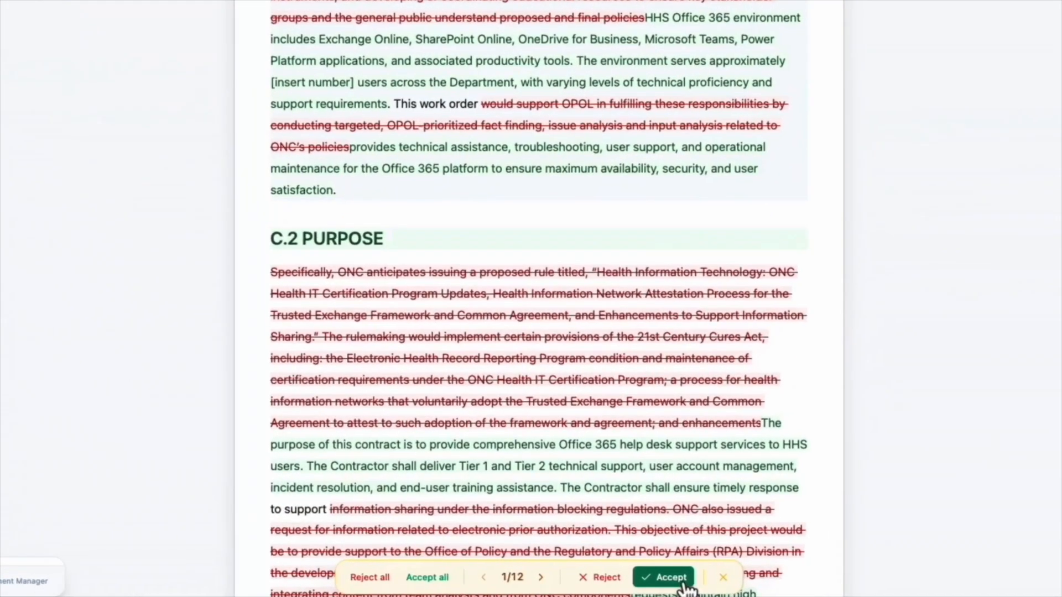
{"action": "left_click", "coordinate": [650, 579]}
{"action": "left_click", "coordinate": [685, 588]}
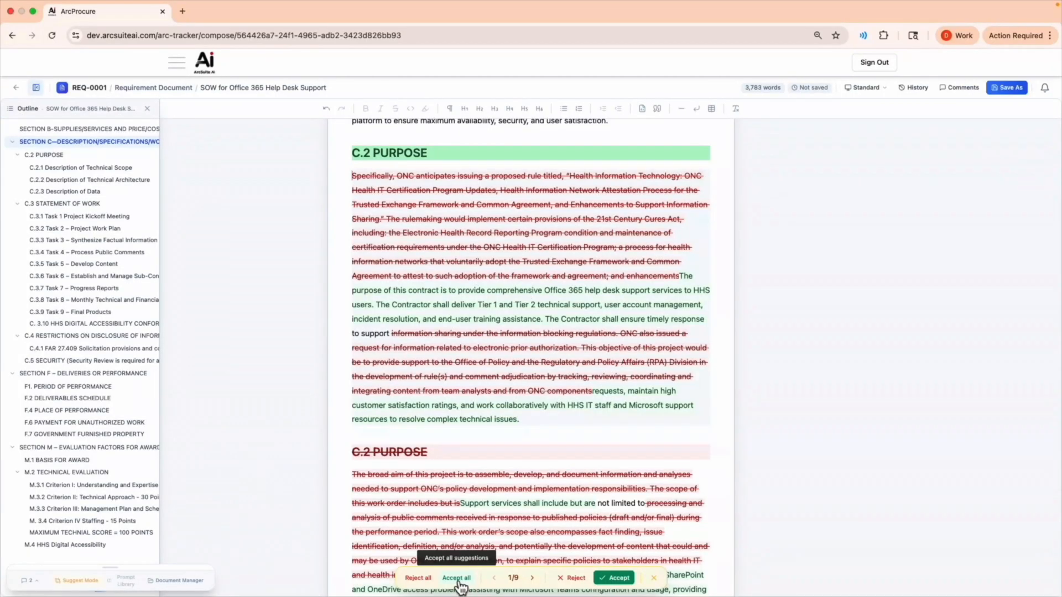
{"action": "left_click", "coordinate": [458, 579]}
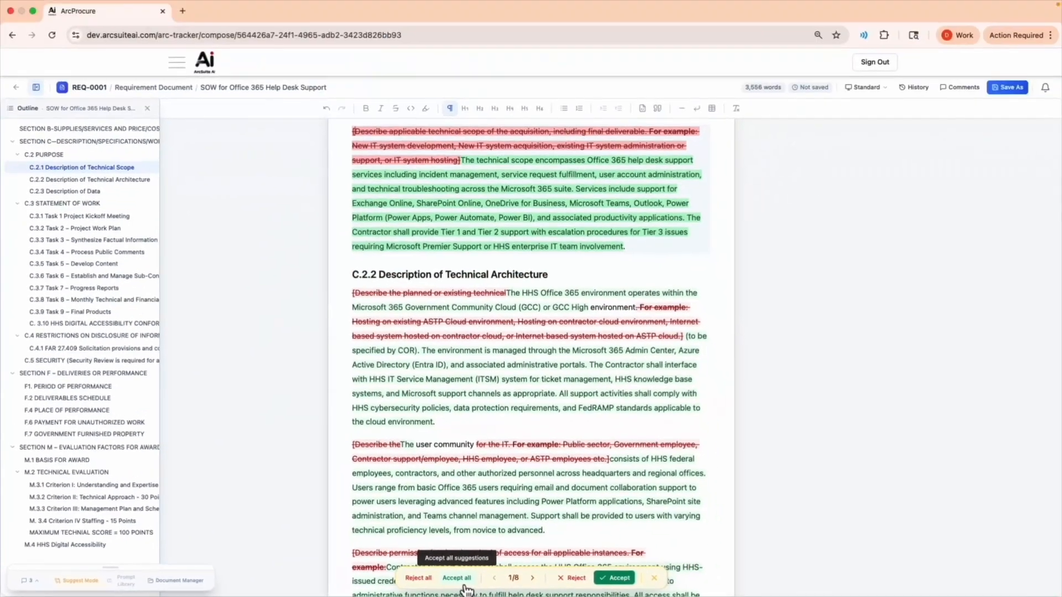
{"action": "left_click", "coordinate": [463, 582]}
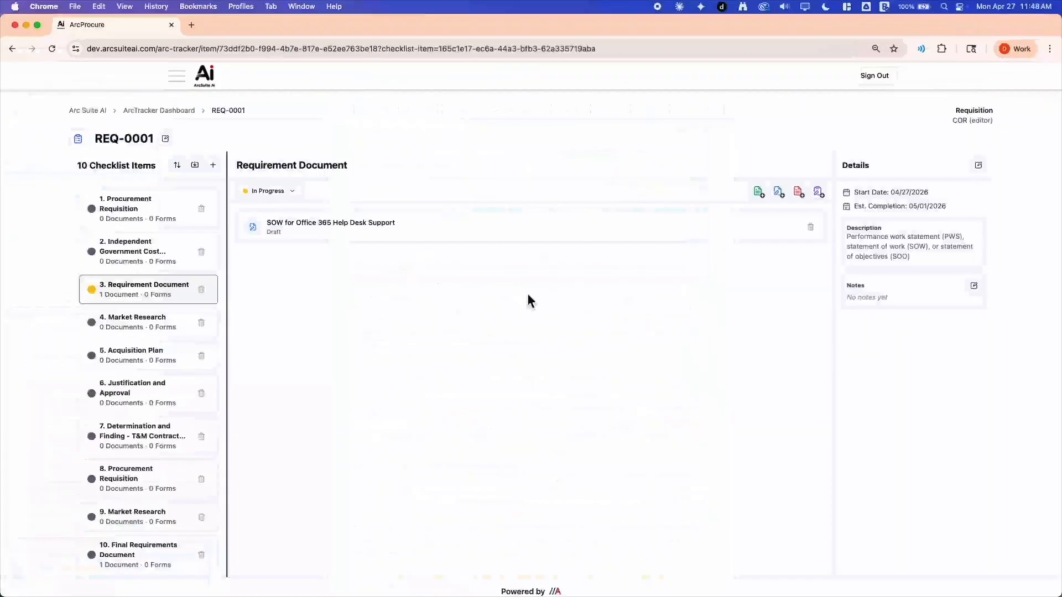
Upload "Office 465 Market_Research_Report.pdf" from the Desktop to the Market Research checklist item, titled "Office 365 Market Research Report"
{"action": "left_click", "coordinate": [143, 328]}
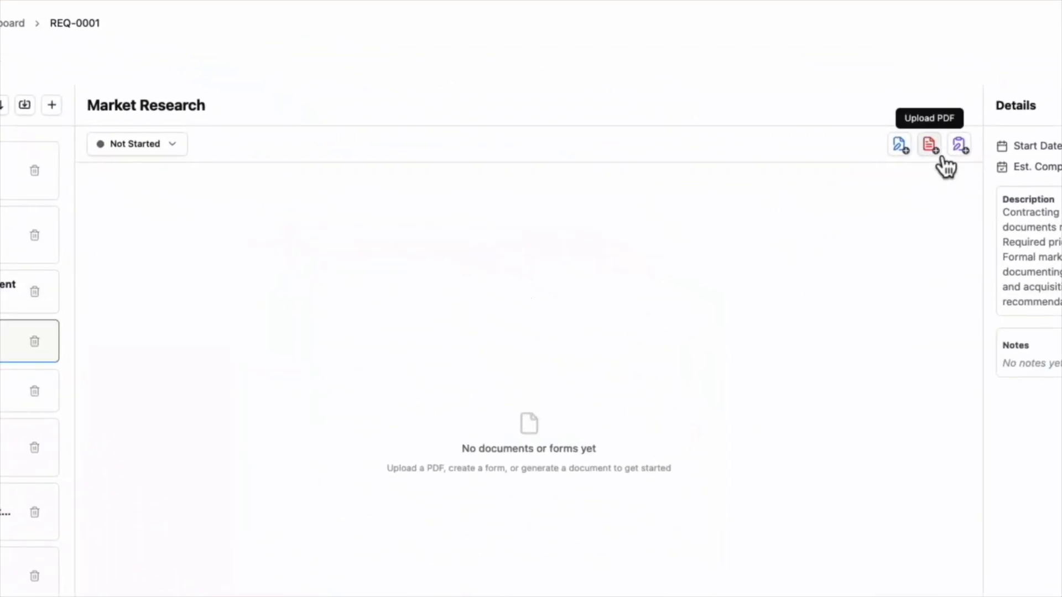
{"action": "left_click", "coordinate": [939, 154]}
{"action": "left_click", "coordinate": [933, 148]}
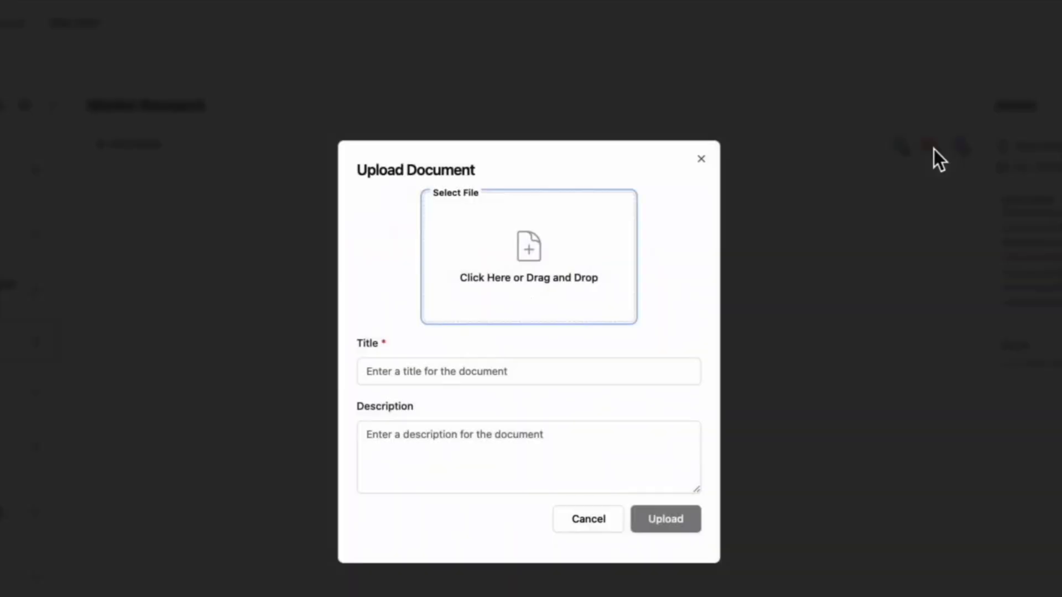
{"action": "left_click", "coordinate": [571, 295]}
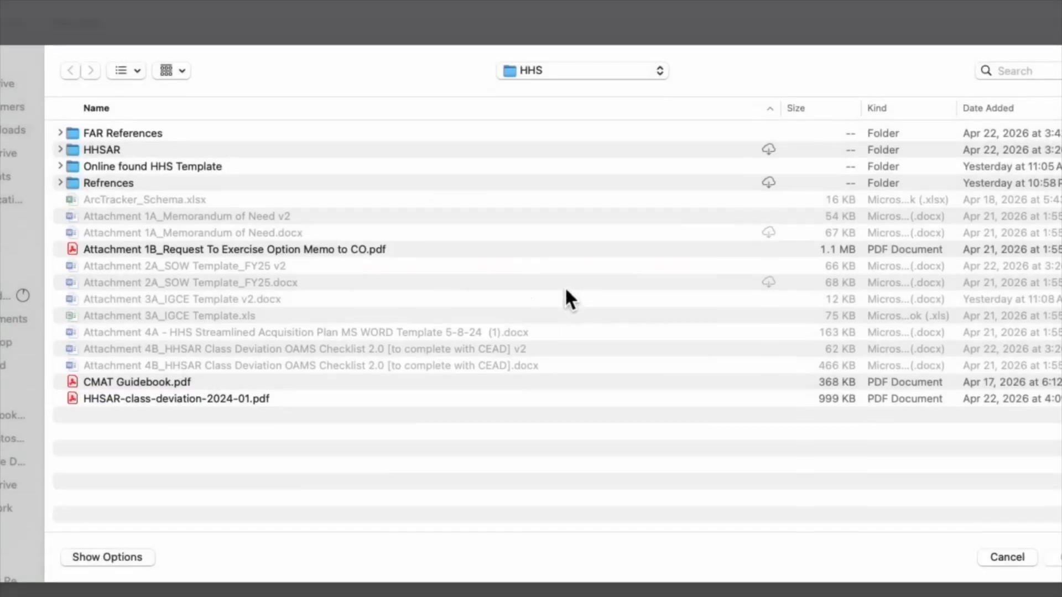
{"action": "left_click", "coordinate": [32, 340]}
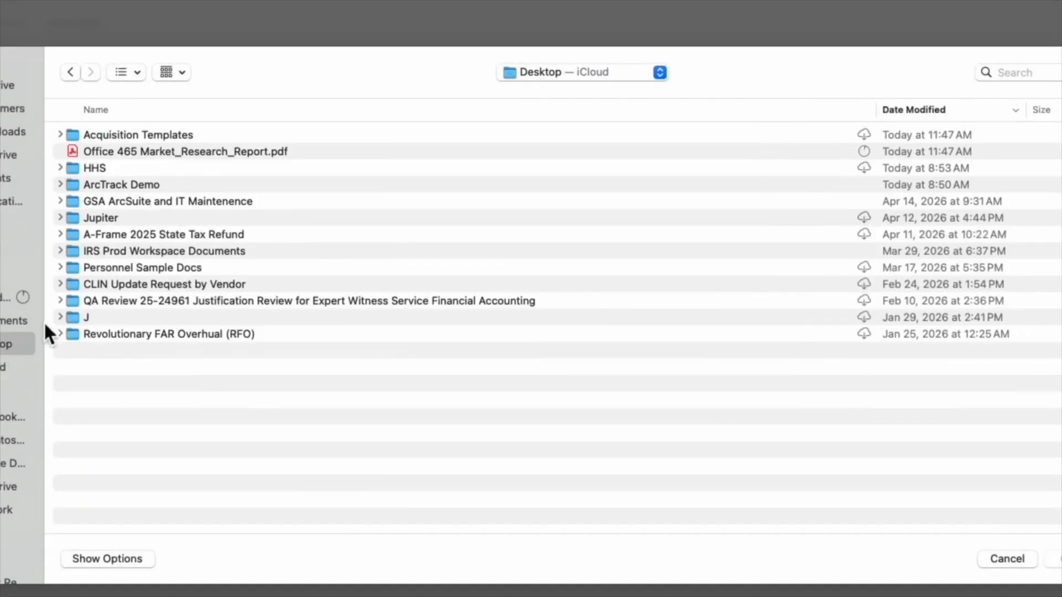
{"action": "double_click", "coordinate": [137, 151]}
{"action": "left_click", "coordinate": [481, 404]}
{"action": "type", "text": "Offic"}
{"action": "type", "text": "e 365 Market Research Report"}
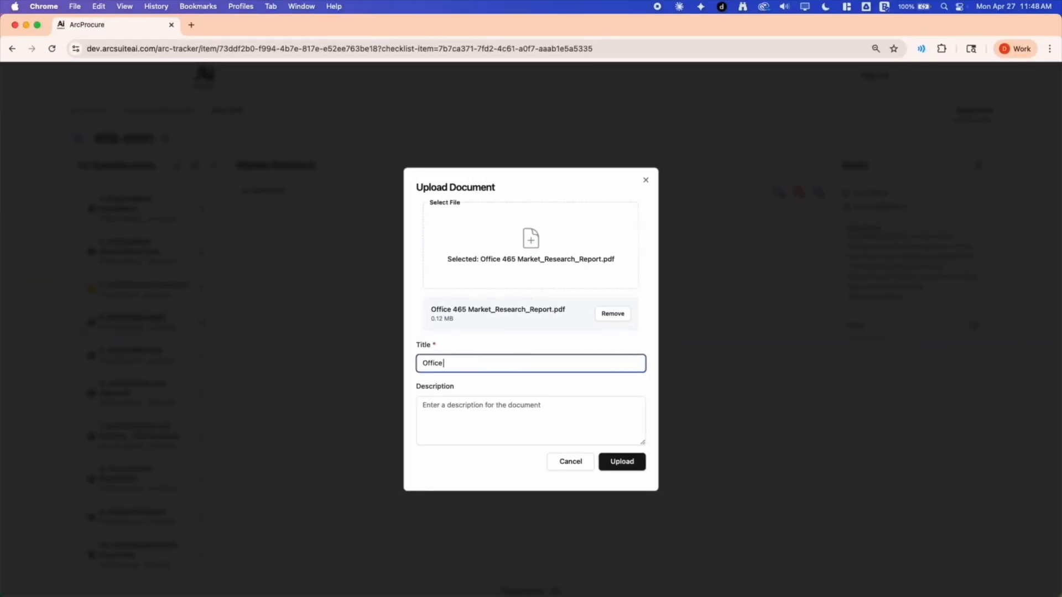
{"action": "left_click", "coordinate": [619, 462]}
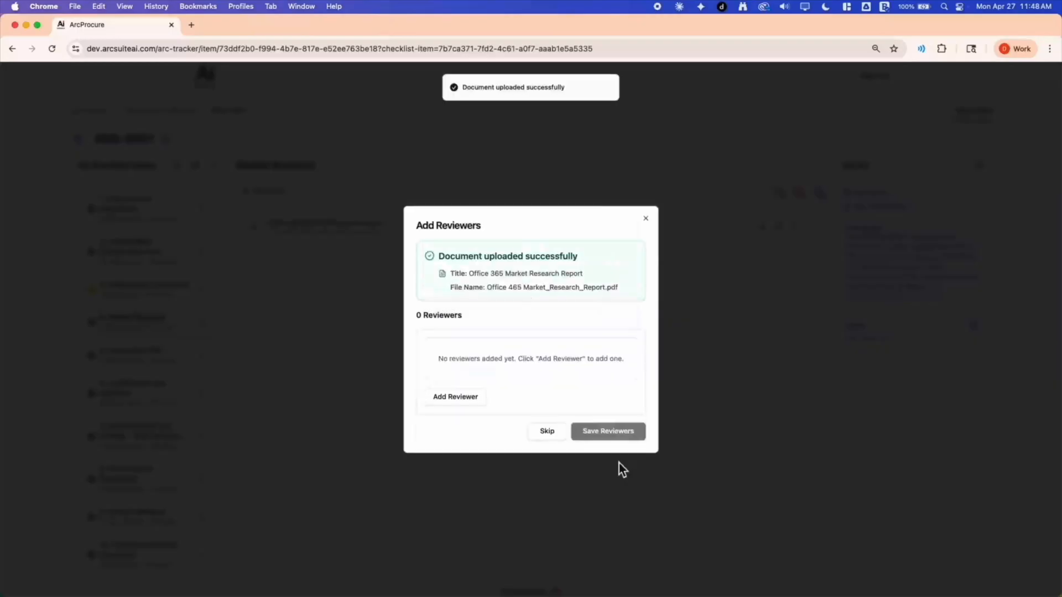
Add a first reviewer to the uploaded report with a due date of 04/29/2026
{"action": "left_click", "coordinate": [481, 397]}
{"action": "left_click", "coordinate": [519, 382]}
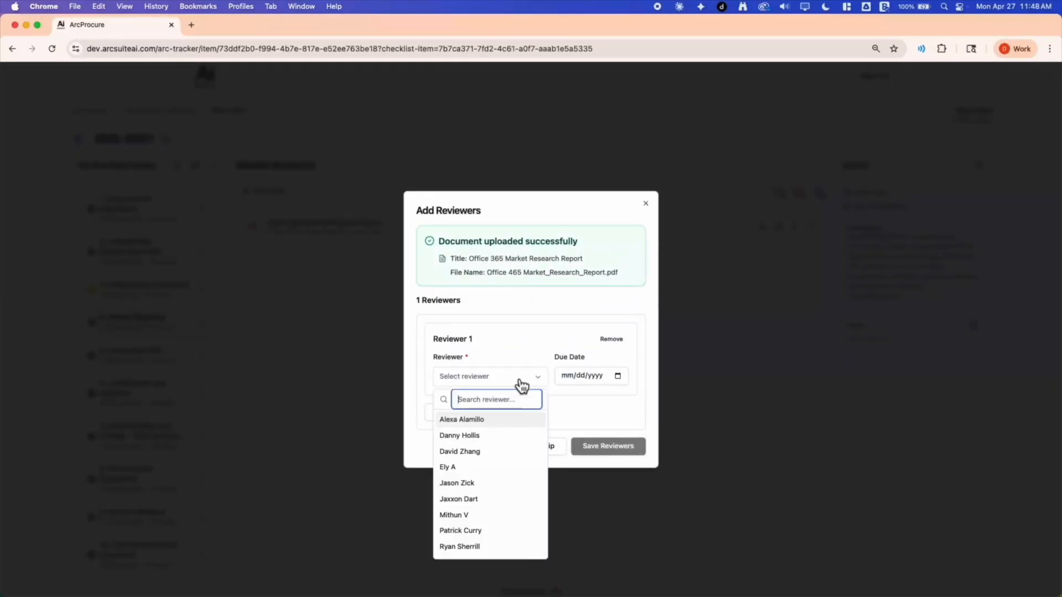
{"action": "left_click", "coordinate": [460, 451]}
{"action": "left_click", "coordinate": [605, 377]}
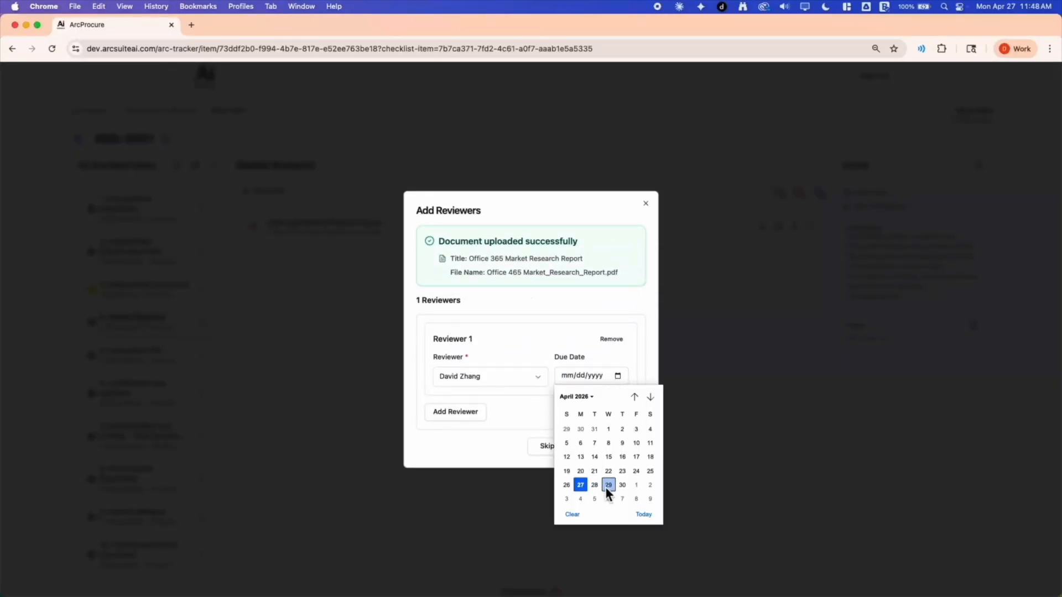
{"action": "left_click", "coordinate": [606, 486]}
Add a second reviewer with a due date of 04/29/2026 and save the reviewers
{"action": "left_click", "coordinate": [465, 415]}
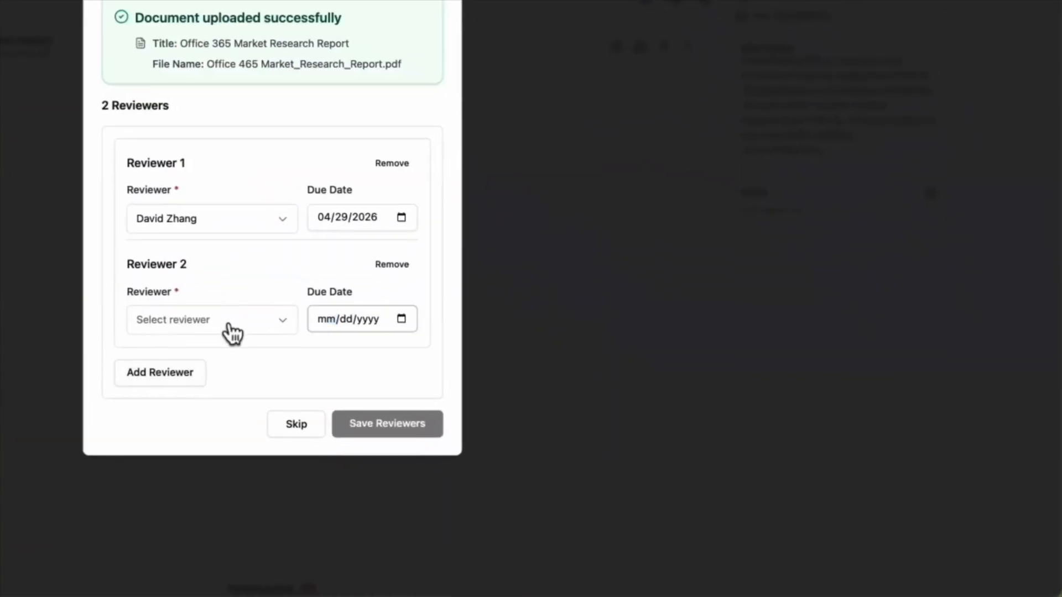
{"action": "left_click", "coordinate": [232, 331]}
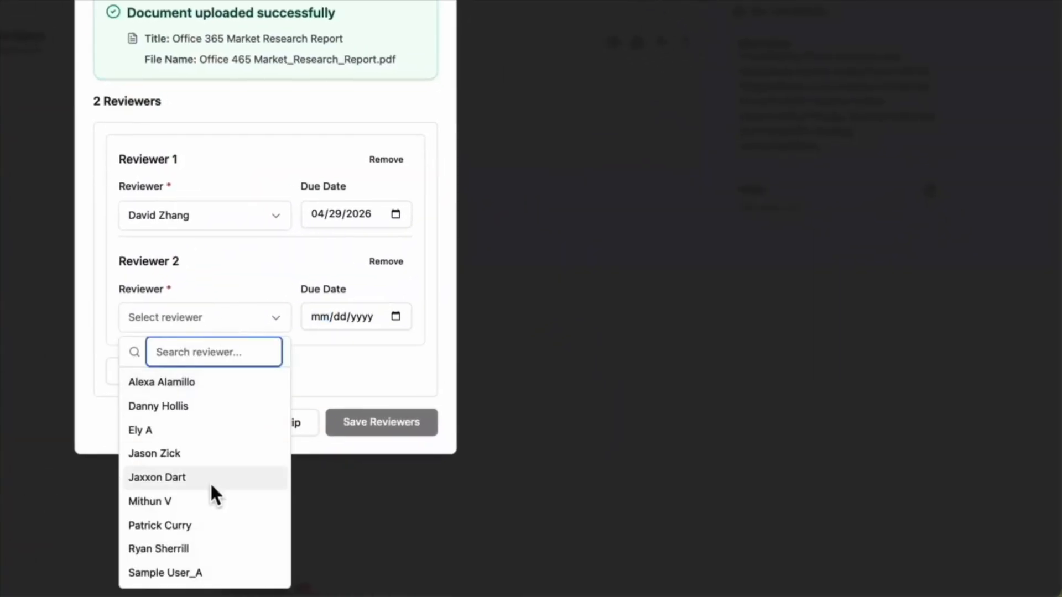
{"action": "left_click", "coordinate": [238, 453]}
{"action": "left_click", "coordinate": [399, 322]}
{"action": "left_click", "coordinate": [381, 480]}
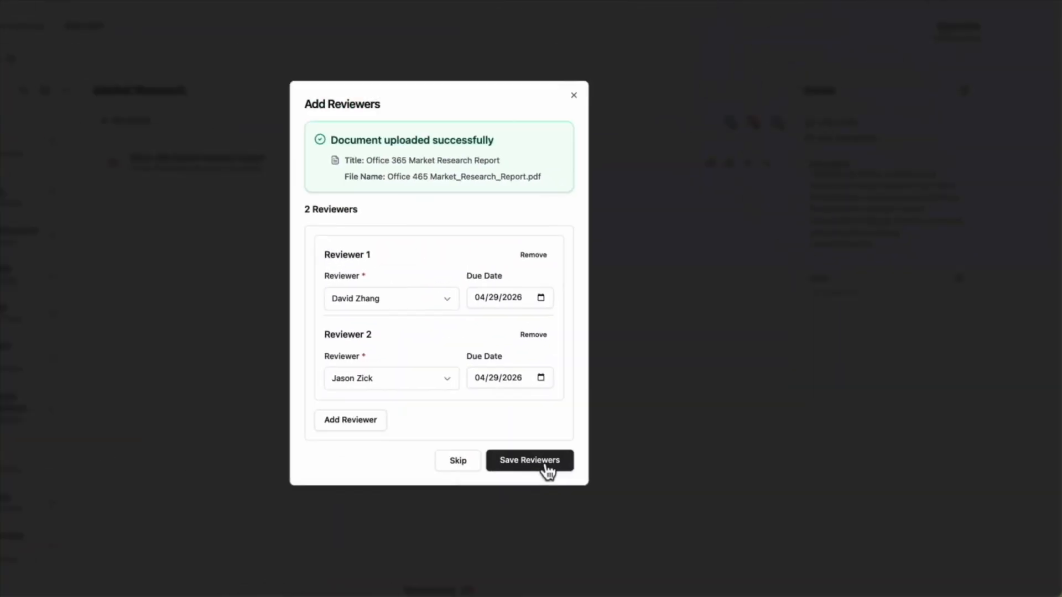
{"action": "left_click", "coordinate": [399, 437]}
Open the Office 365 Market Research Report and begin its review
{"action": "left_click", "coordinate": [355, 232]}
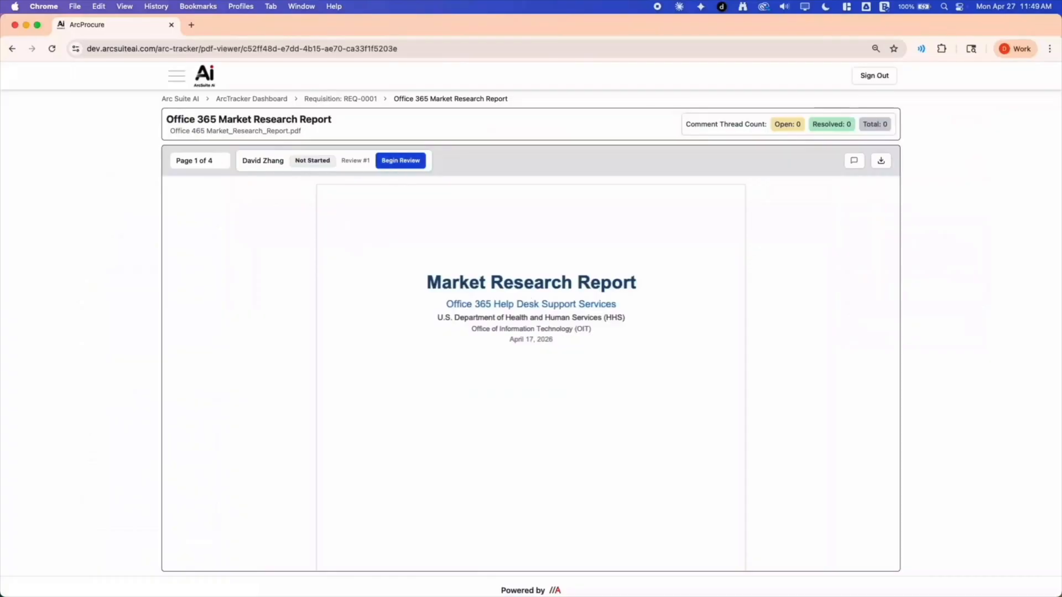
{"action": "left_click", "coordinate": [399, 166]}
{"action": "left_click", "coordinate": [614, 354]}
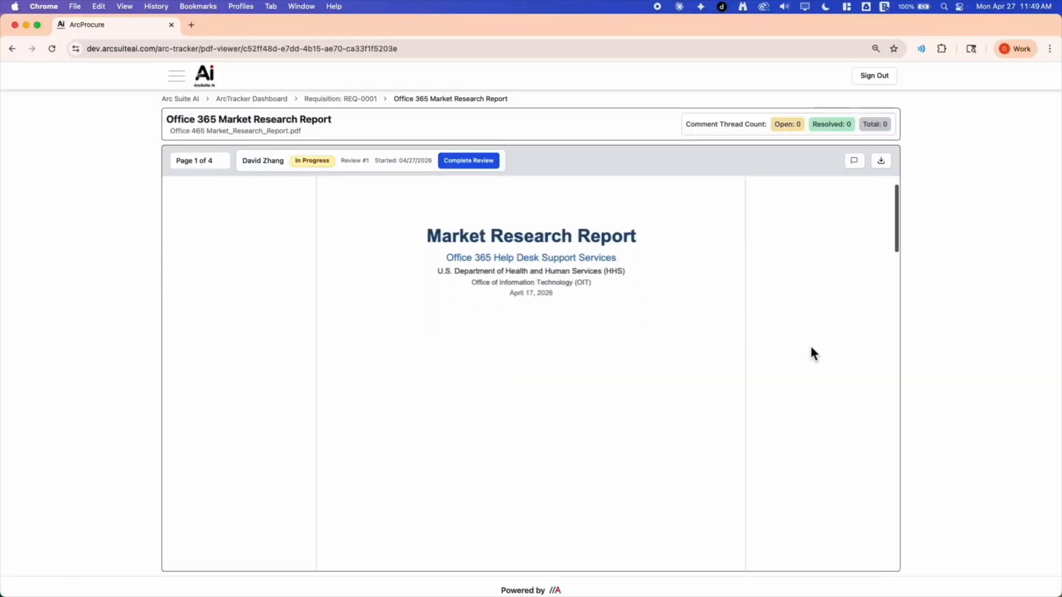
Comment "This needs to be updated" on the paragraph under "3. Description of Requirement"
{"action": "scroll", "coordinate": [811, 346], "scroll_direction": "down", "scroll_amount": 10}
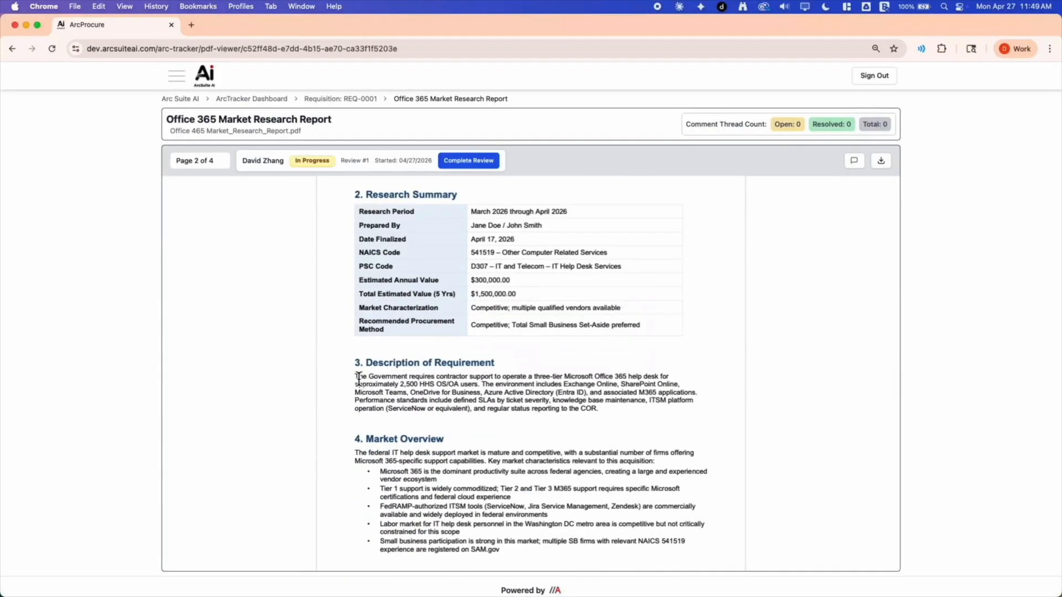
{"action": "left_click_drag", "start_coordinate": [358, 378], "coordinate": [598, 410]}
{"action": "left_click", "coordinate": [656, 462]}
{"action": "type", "text": "This needs to be updated"}
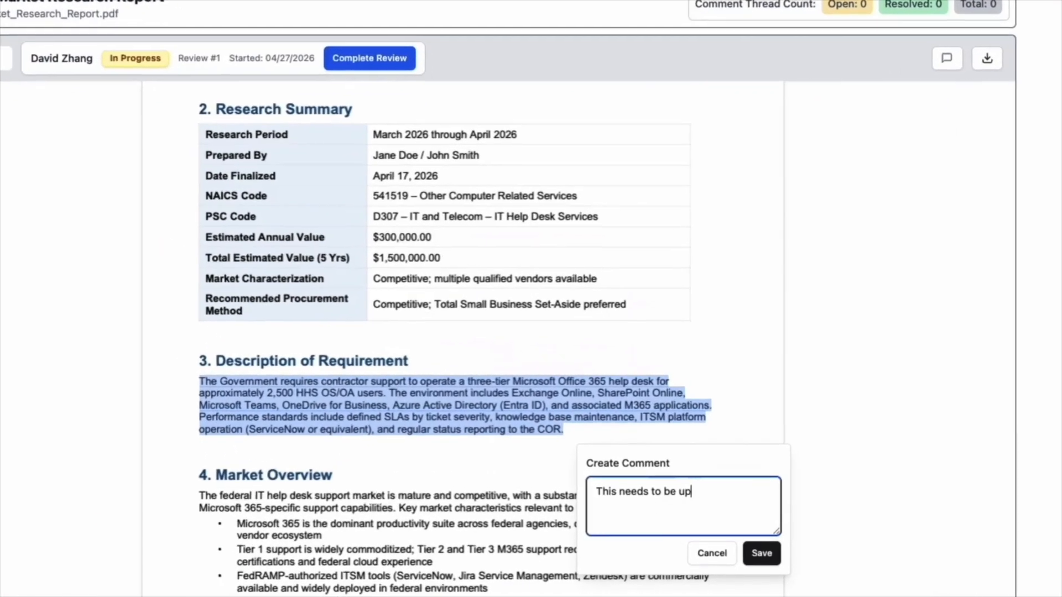
{"action": "left_click", "coordinate": [761, 553]}
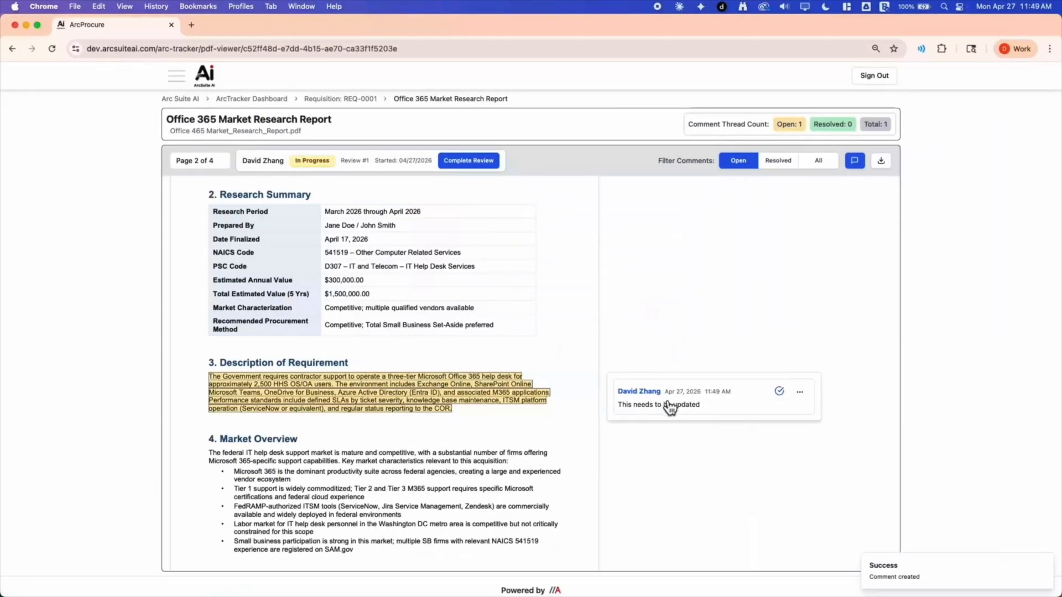
Resolve the comment on the requirement description and filter the comments by Resolved and by All
{"action": "left_click", "coordinate": [788, 409]}
{"action": "left_click", "coordinate": [779, 392]}
{"action": "left_click", "coordinate": [778, 162]}
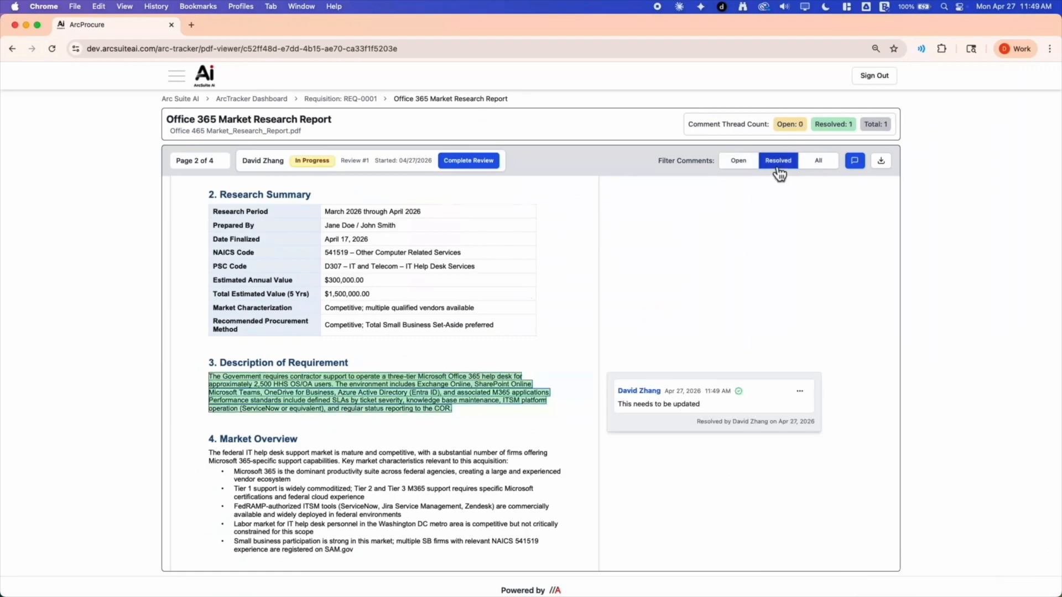
{"action": "left_click", "coordinate": [818, 161]}
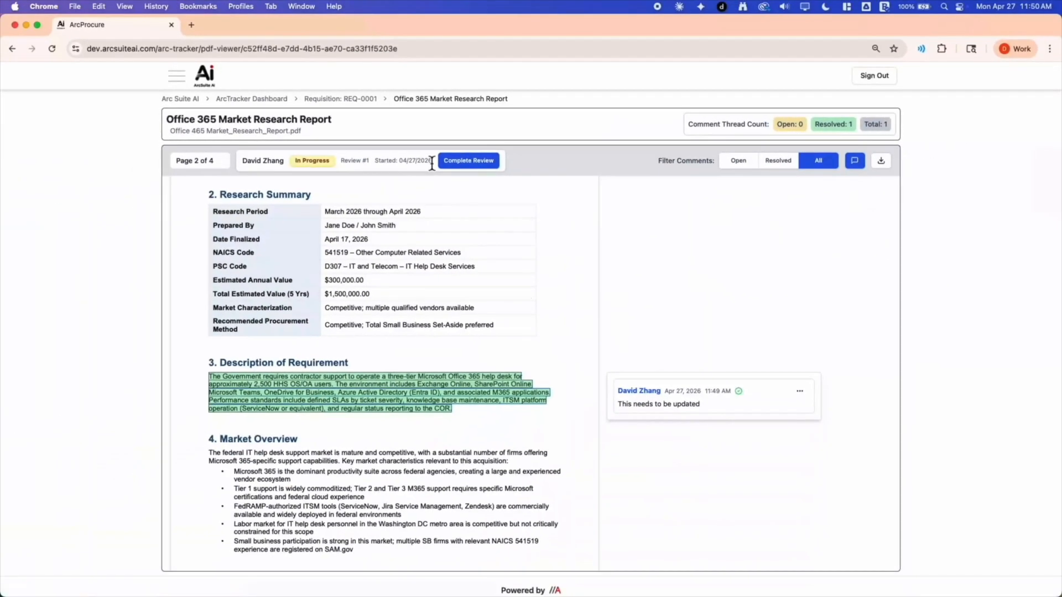
Complete the report's review and set the Market Research checklist item's status to Completed
{"action": "left_click", "coordinate": [477, 165]}
{"action": "left_click", "coordinate": [631, 352]}
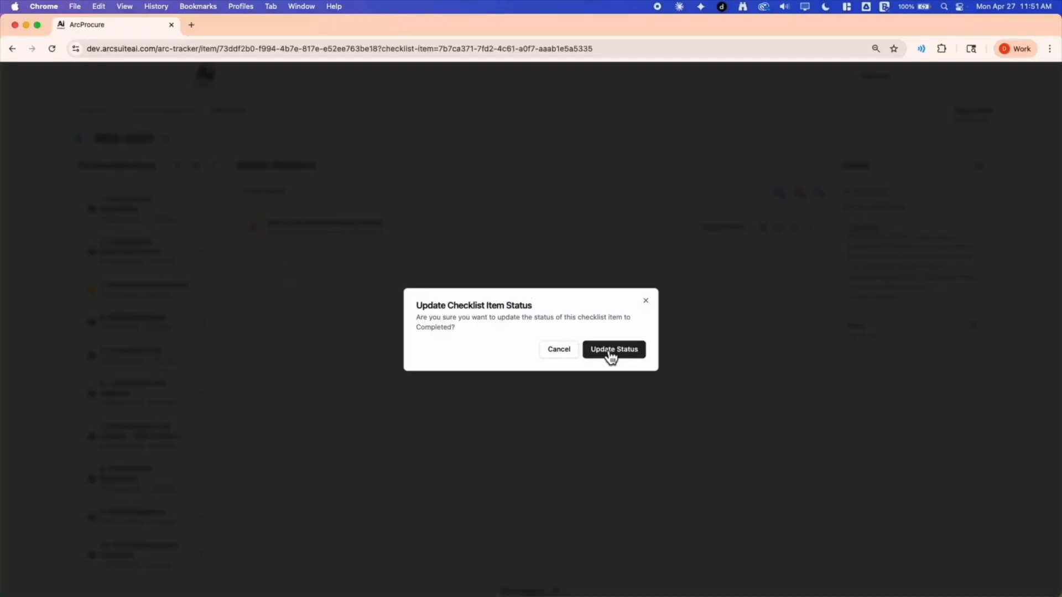
{"action": "left_click", "coordinate": [610, 352]}
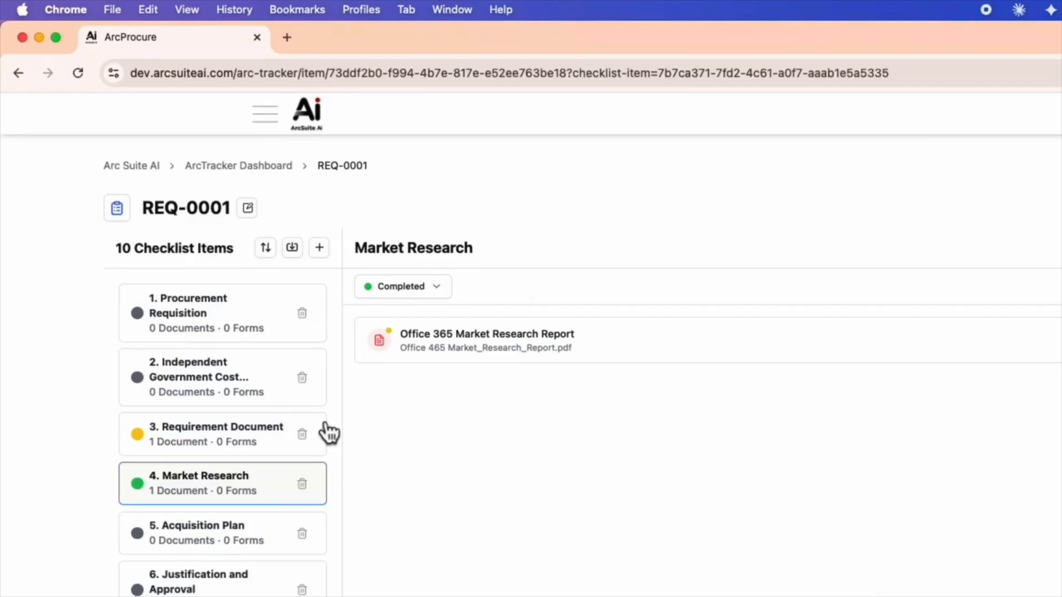
Create a new form named "Procurement Request Form" under the Procurement Requisition checklist item
{"action": "left_click", "coordinate": [214, 332]}
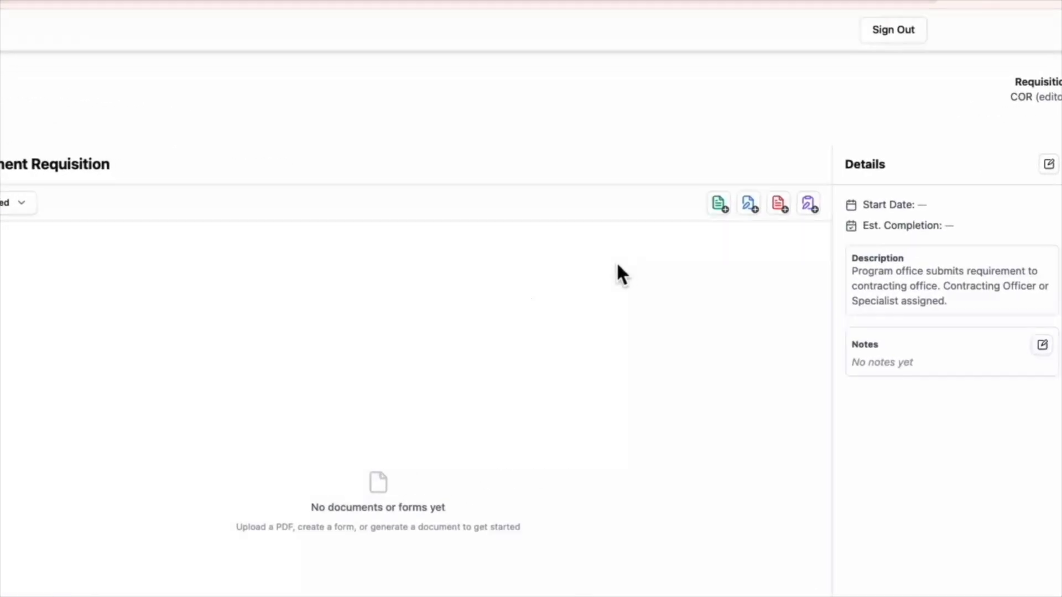
{"action": "left_click", "coordinate": [808, 203]}
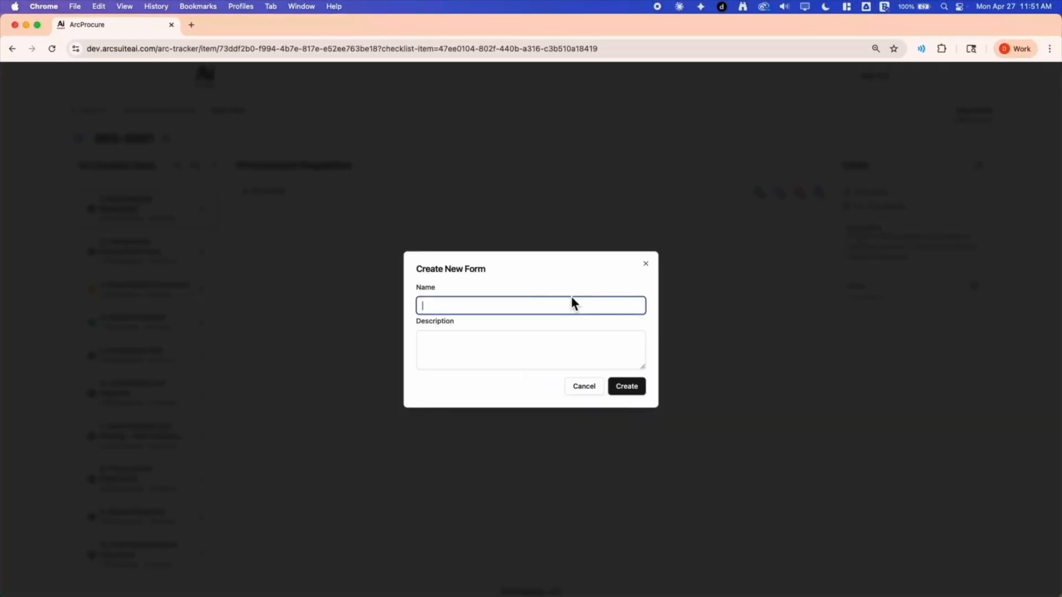
{"action": "type", "text": "Procurement Request Form"}
{"action": "left_click", "coordinate": [615, 385]}
Name the form's section "General" and save the section
{"action": "type", "text": "General"}
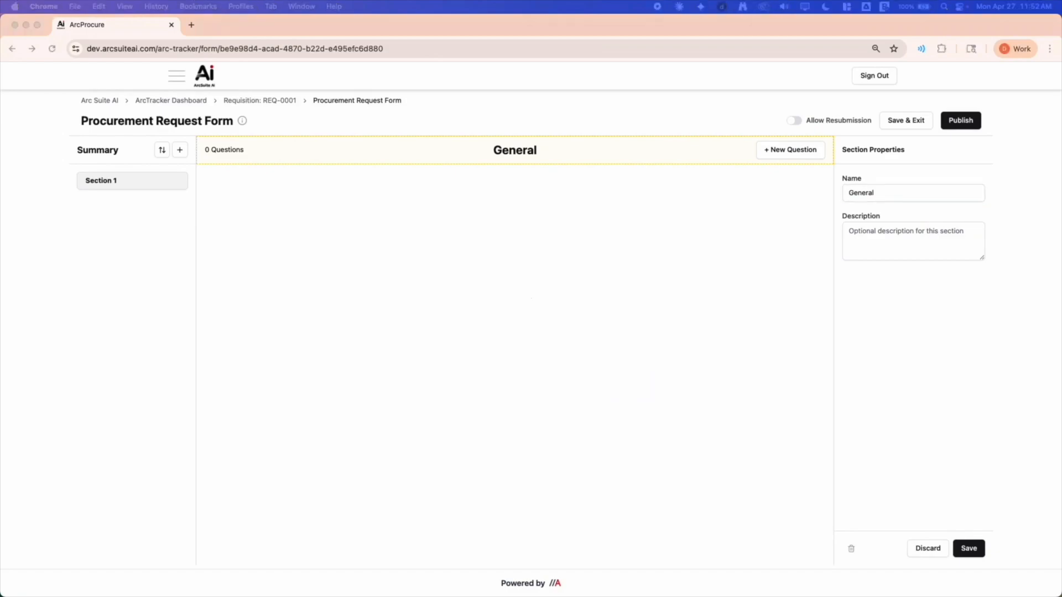
{"action": "left_click", "coordinate": [842, 188]}
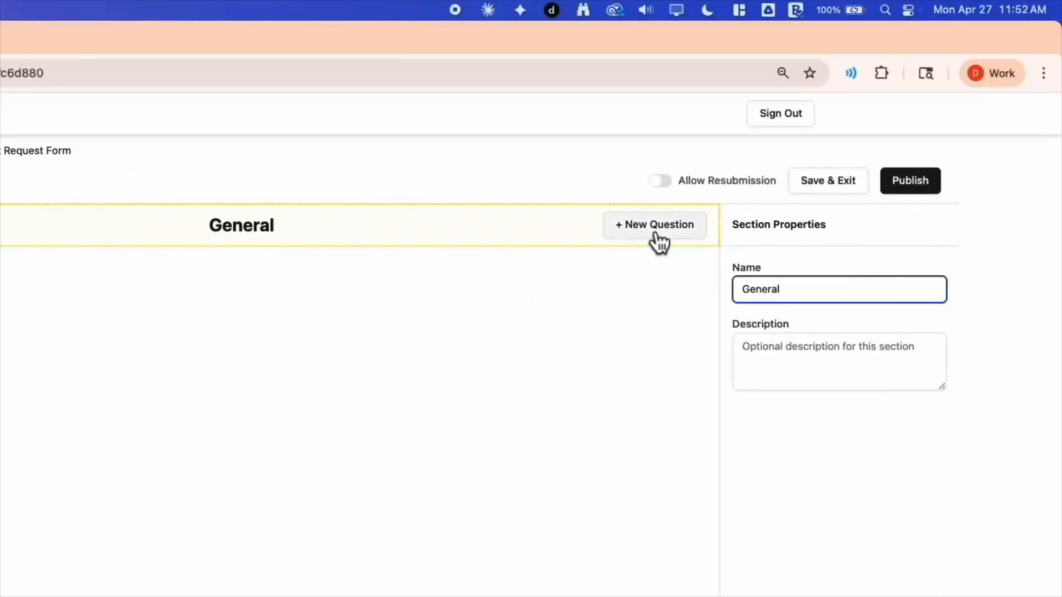
{"action": "left_click", "coordinate": [658, 241]}
{"action": "left_click", "coordinate": [432, 526]}
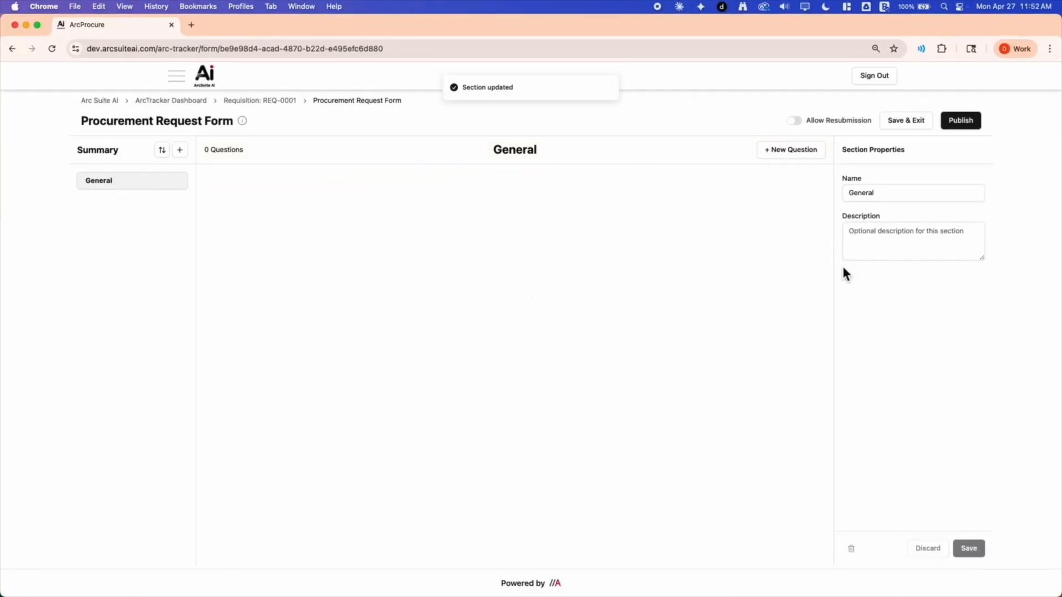
Add a required Short Text question named "Name of Procurement" to the General section, with the placeholder "Name of Procurement"
{"action": "left_click", "coordinate": [790, 151]}
{"action": "left_click", "coordinate": [883, 206]}
{"action": "type", "text": "Name of Procurement"}
{"action": "left_click", "coordinate": [868, 363]}
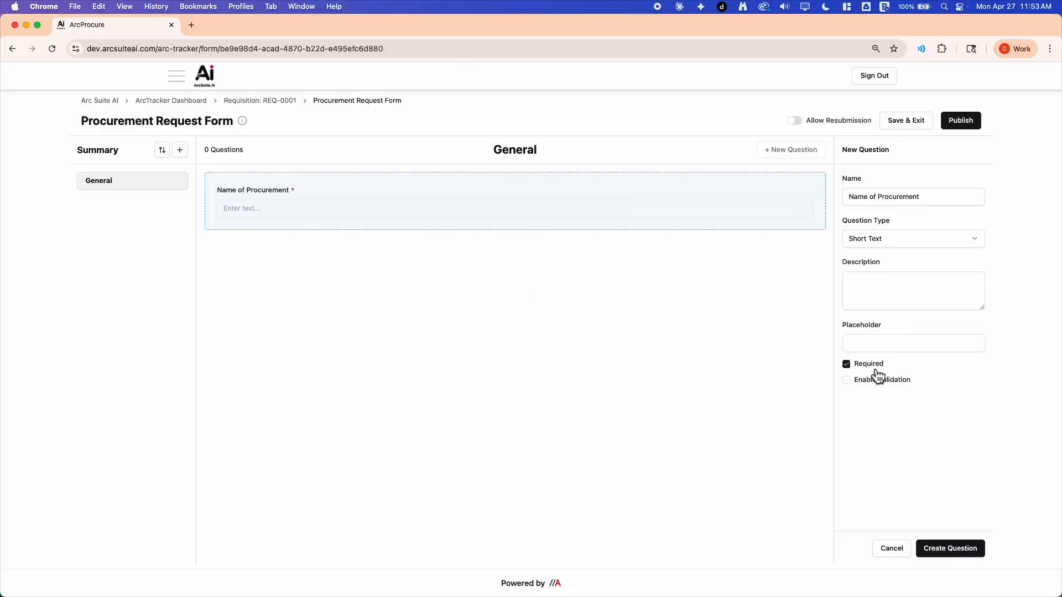
{"action": "left_click", "coordinate": [891, 344]}
{"action": "type", "text": "Name of Procurement"}
{"action": "key", "text": "Return"}
Add a required Long Text question named "Description of Requiement" to the General section
{"action": "left_click", "coordinate": [871, 202]}
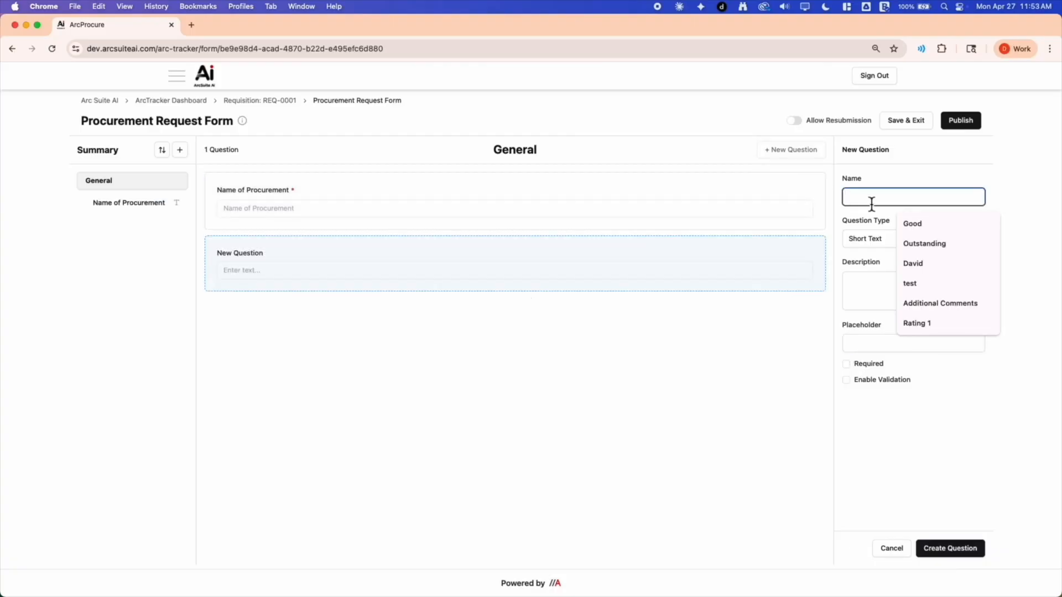
{"action": "type", "text": "Description of Requiement"}
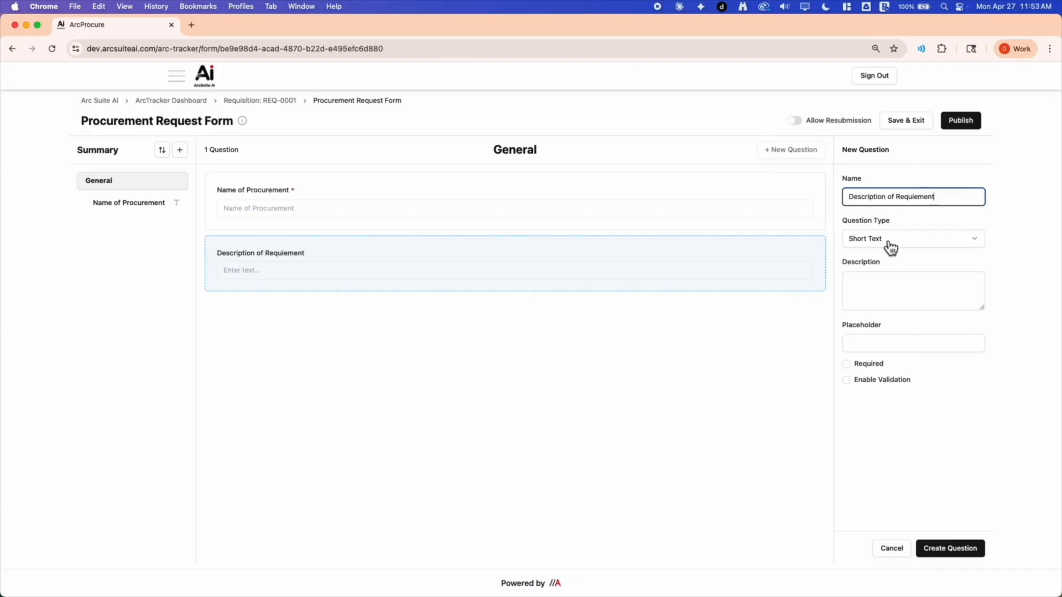
{"action": "left_click", "coordinate": [883, 244]}
{"action": "left_click", "coordinate": [883, 277]}
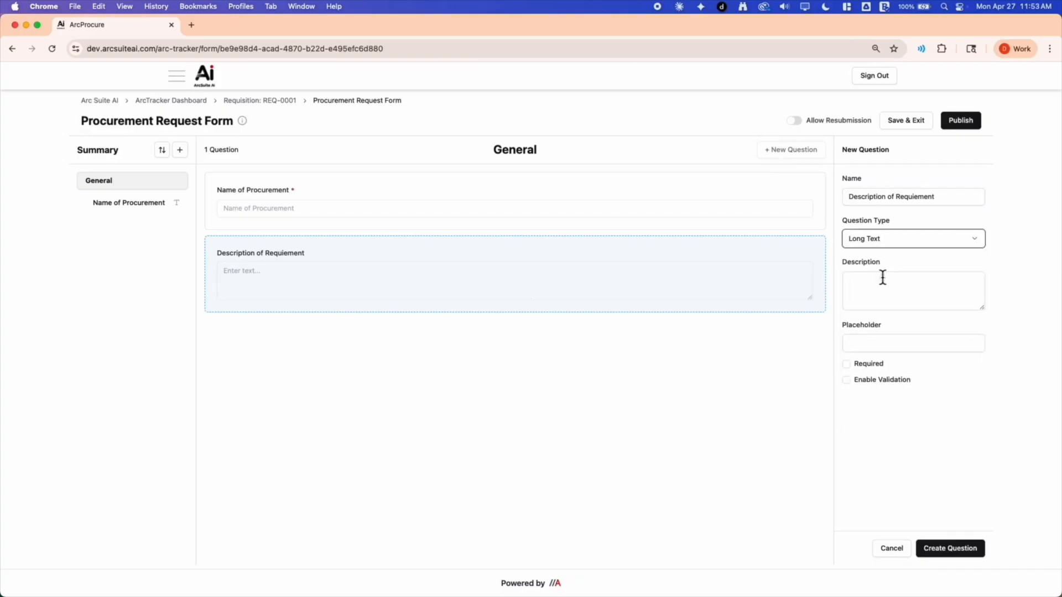
{"action": "left_click", "coordinate": [846, 363]}
{"action": "left_click", "coordinate": [950, 548]}
Add a Date question named "Anticipated Start Date" to the General section
{"action": "left_click", "coordinate": [874, 200]}
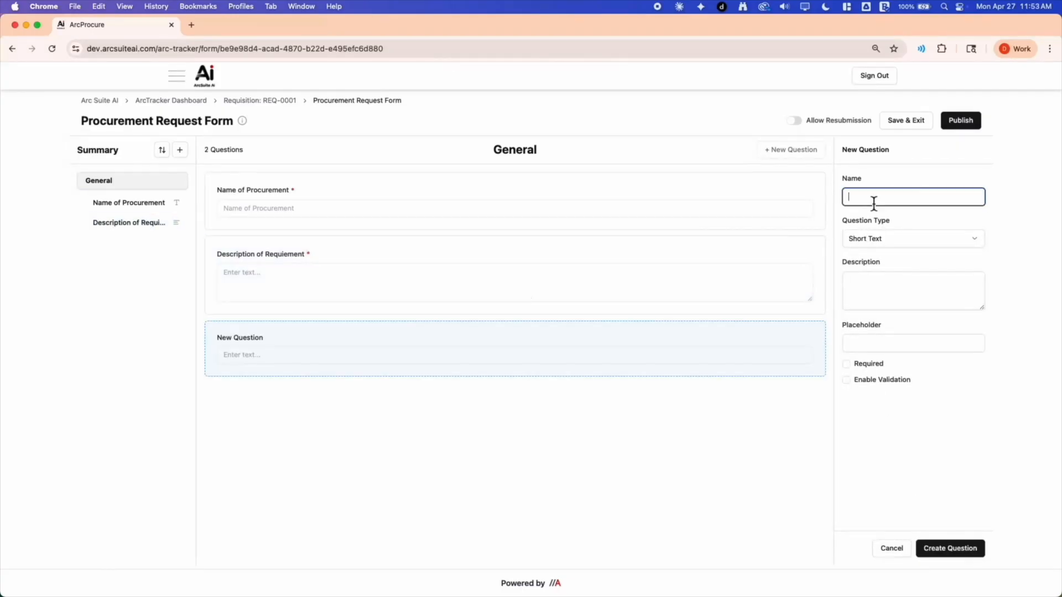
{"action": "type", "text": "Anticipated Start Date"}
{"action": "left_click", "coordinate": [897, 239]}
{"action": "left_click", "coordinate": [896, 271]}
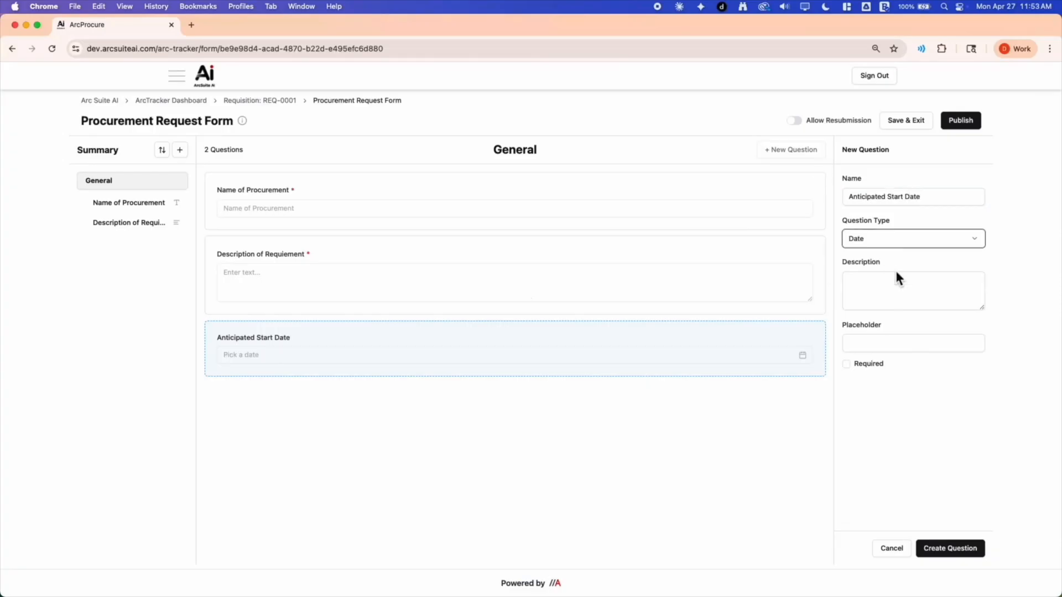
{"action": "left_click", "coordinate": [947, 549]}
Add a Currency question named "Anticipated Total Contract Award Amount" to the General section
{"action": "left_click", "coordinate": [799, 154]}
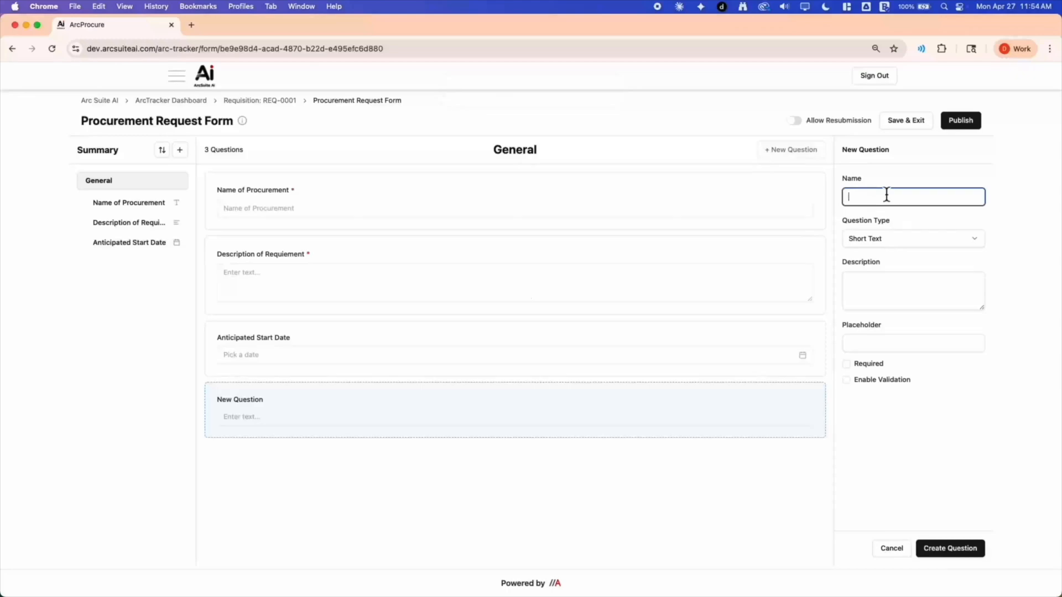
{"action": "type", "text": "Anticipated Total Contract Award Amou"}
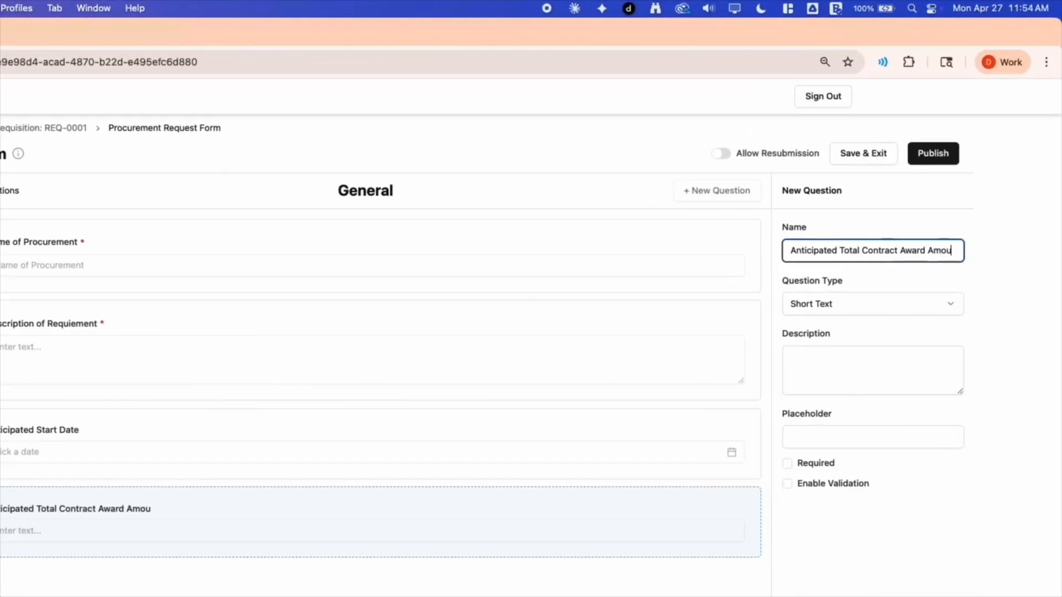
{"action": "type", "text": "nt"}
{"action": "left_click", "coordinate": [853, 307]}
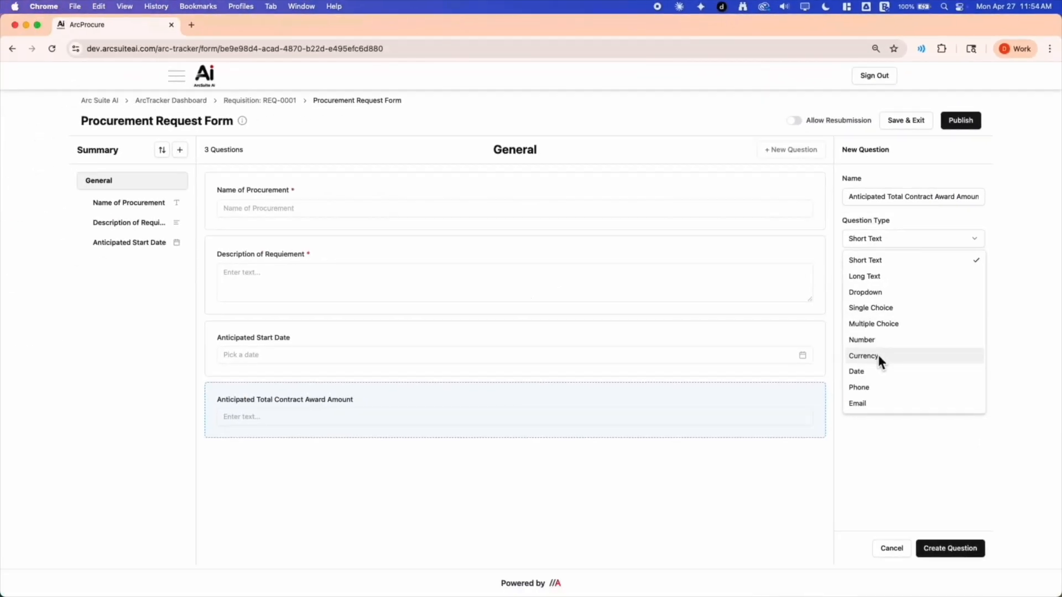
{"action": "left_click", "coordinate": [877, 356]}
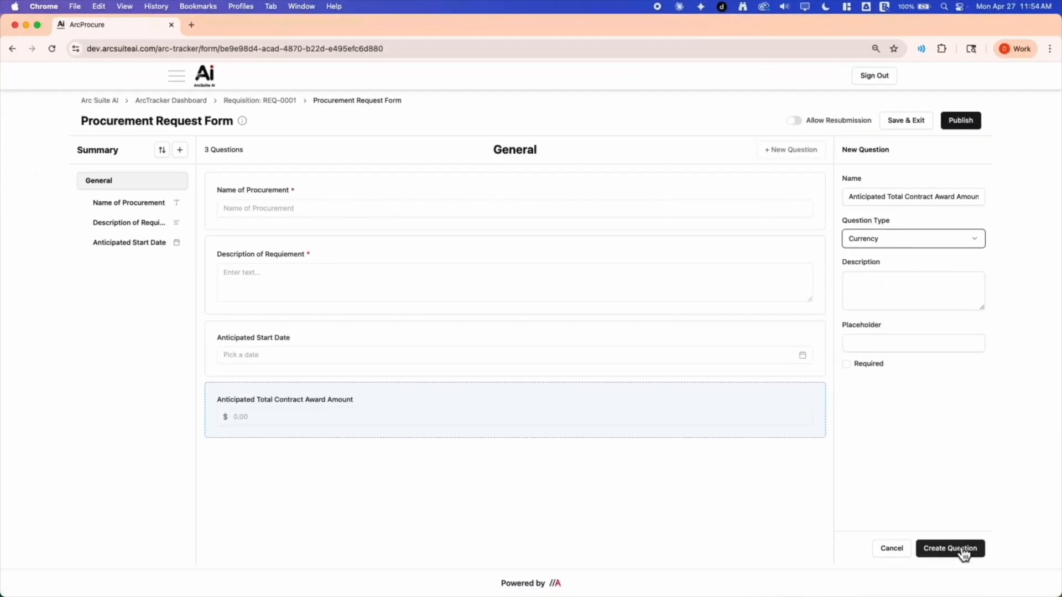
{"action": "left_click", "coordinate": [956, 547]}
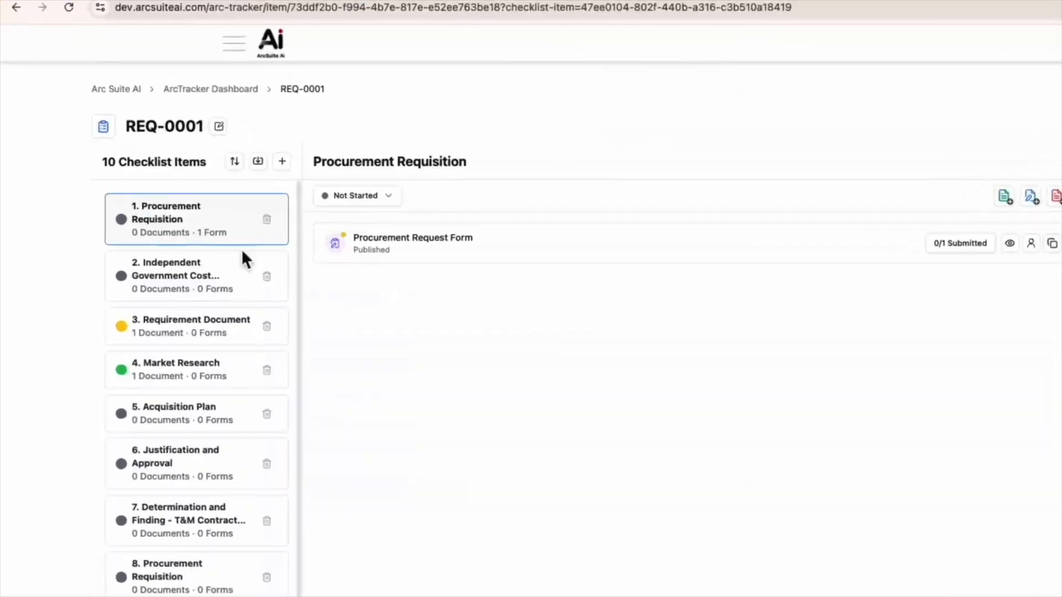
Open the Procurement Request Form from My Roles & Tasks and submit it with "Office 365 Help Desk Support" as the Name of Procurement
{"action": "left_click", "coordinate": [99, 128]}
{"action": "scroll", "coordinate": [194, 424], "scroll_direction": "down", "scroll_amount": 10}
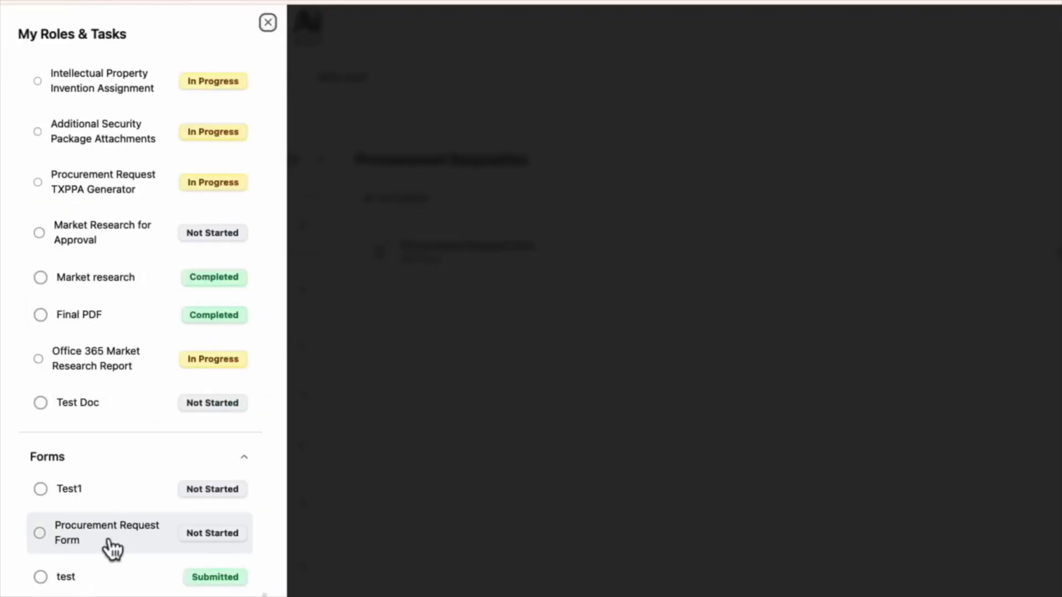
{"action": "left_click", "coordinate": [239, 553]}
{"action": "left_click", "coordinate": [452, 226]}
{"action": "type", "text": "Off"}
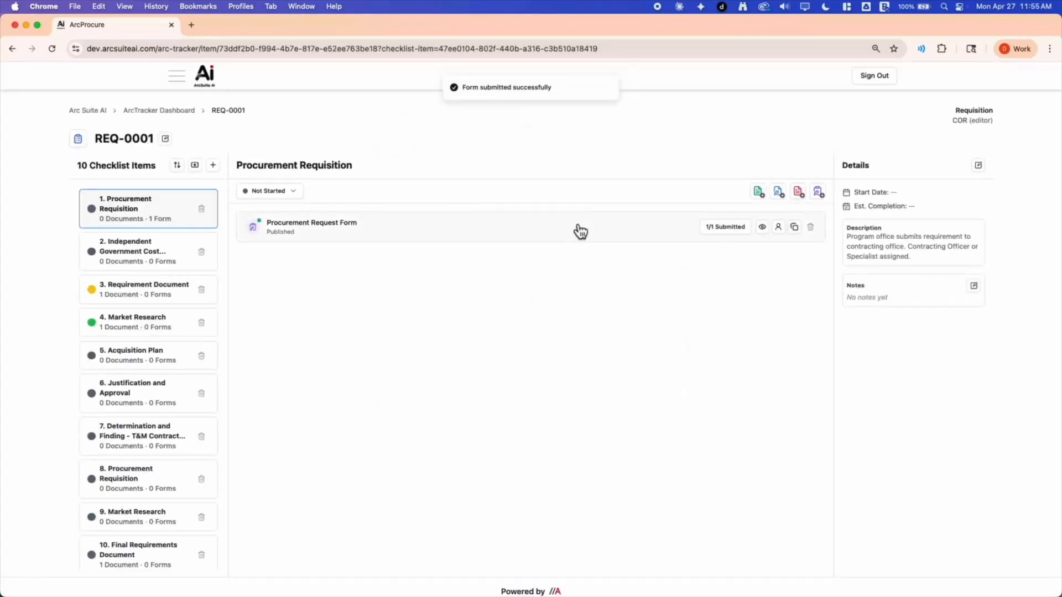
Review the Procurement Request Form's submitted responses and its form view, and return to the requisition
{"action": "left_click", "coordinate": [601, 235]}
{"action": "left_click", "coordinate": [544, 121]}
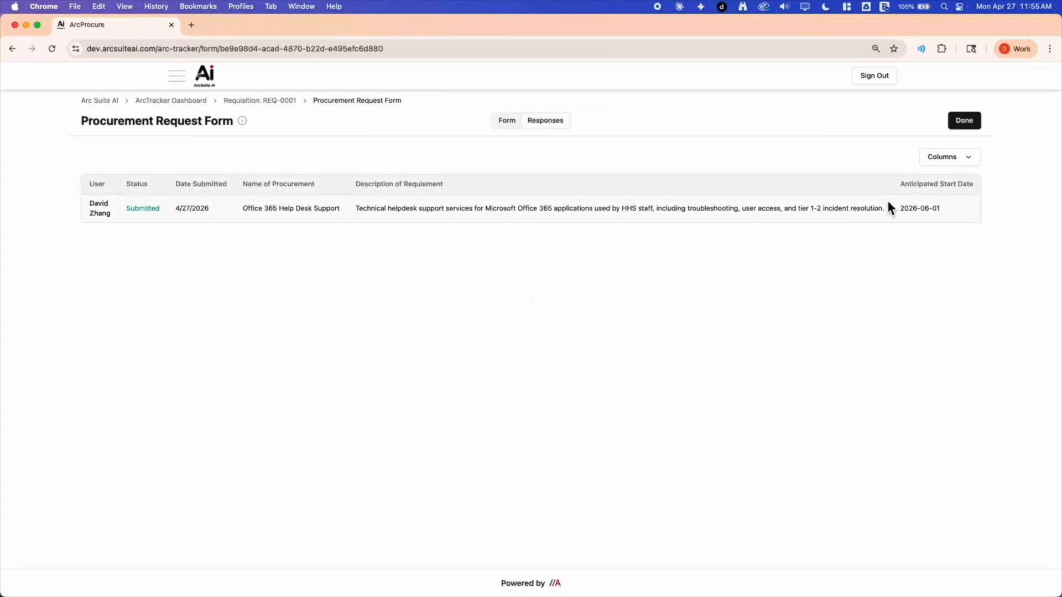
{"action": "left_click", "coordinate": [507, 121]}
{"action": "left_click", "coordinate": [965, 122]}
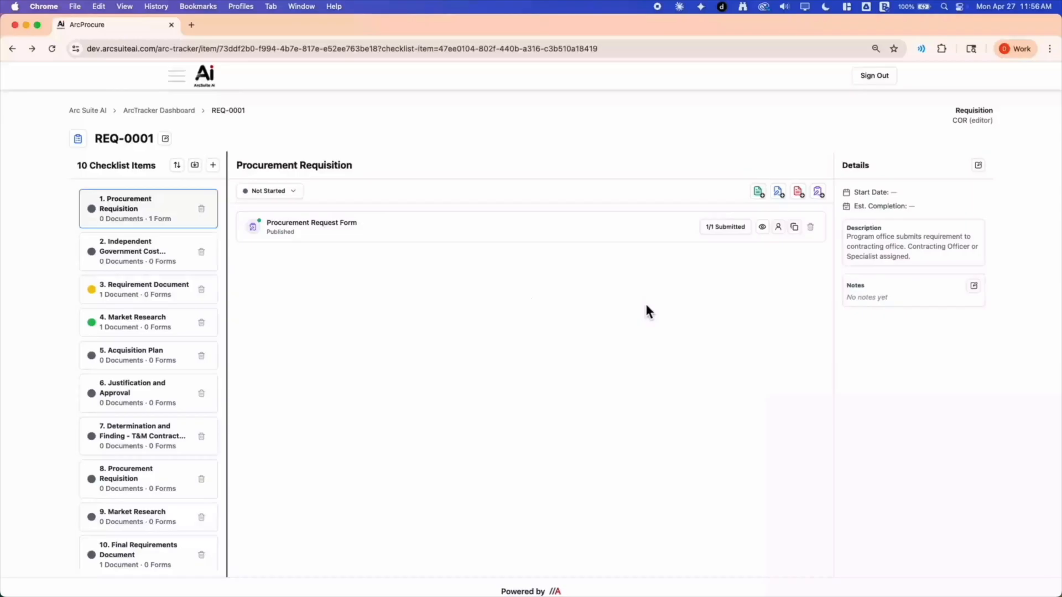
Set the Procurement Requisition checklist item's status to Completed and return to the ArcTracker dashboard
{"action": "left_click", "coordinate": [288, 191]}
{"action": "left_click", "coordinate": [294, 264]}
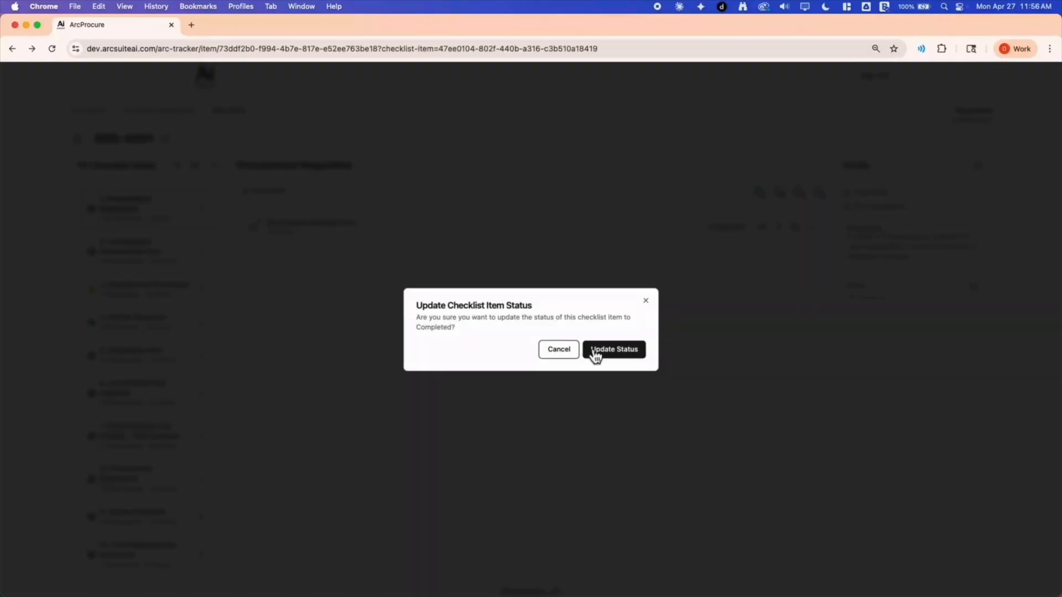
{"action": "left_click", "coordinate": [596, 352]}
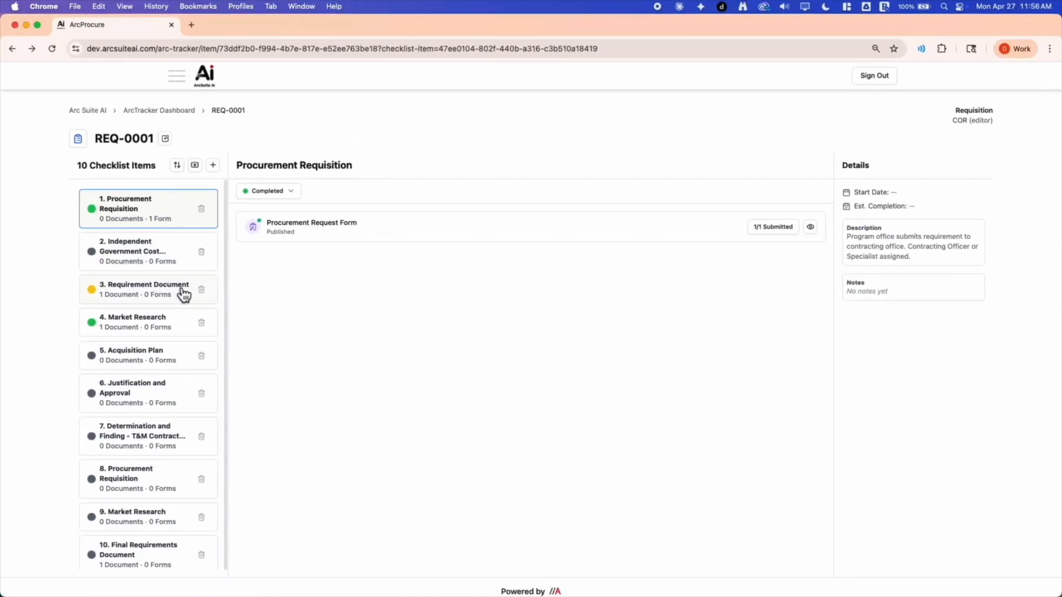
{"action": "left_click", "coordinate": [184, 113]}
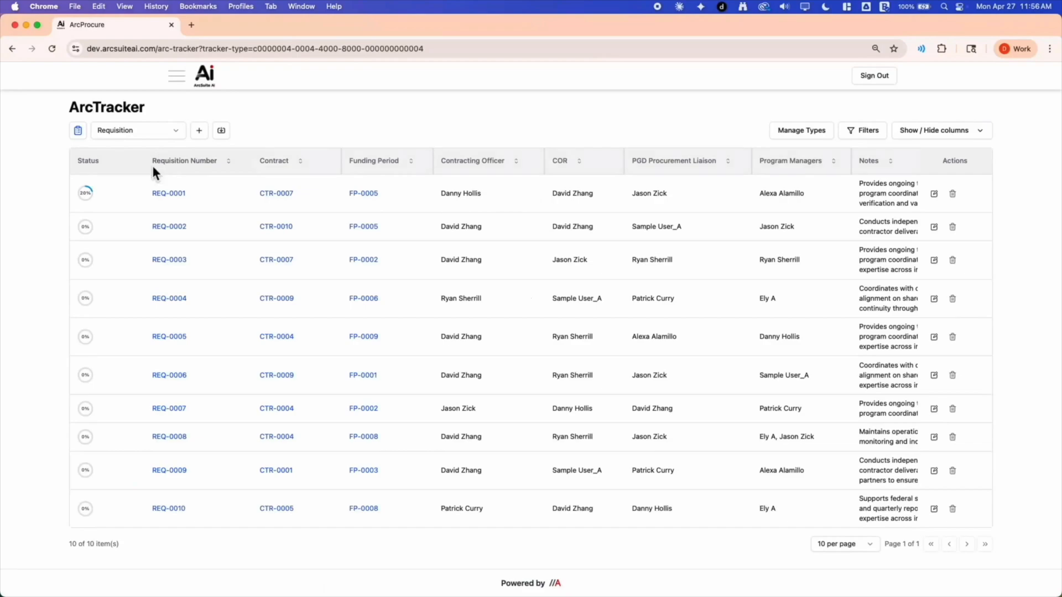